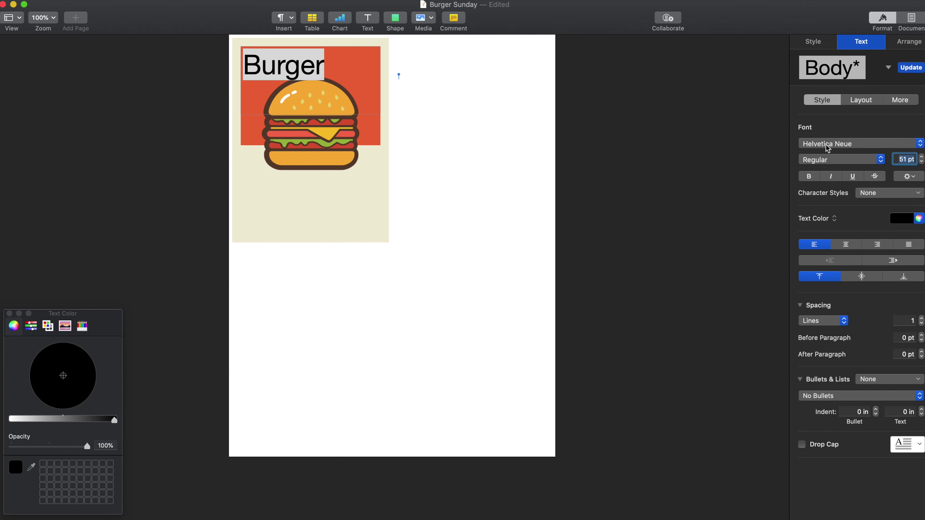
Change the font of the Burger title to Arial Black.
click(825, 144)
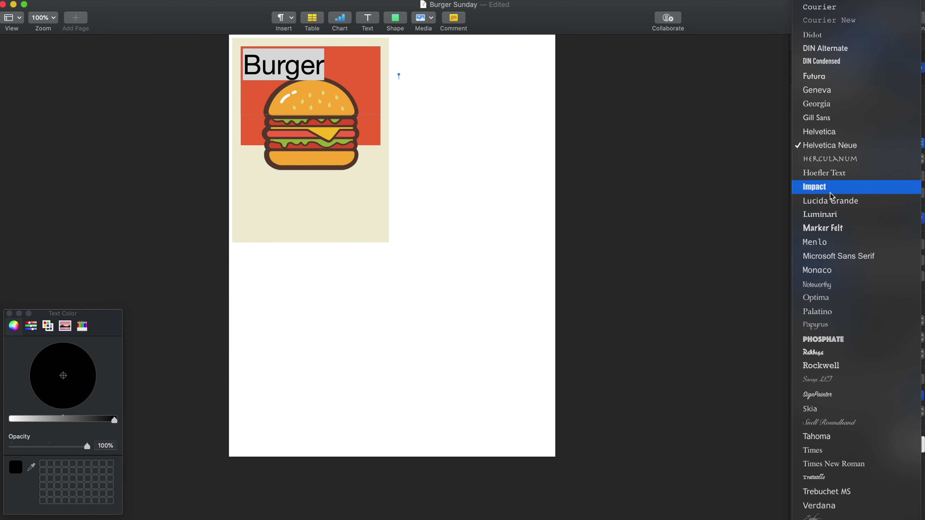
scroll(834, 164, up, 10)
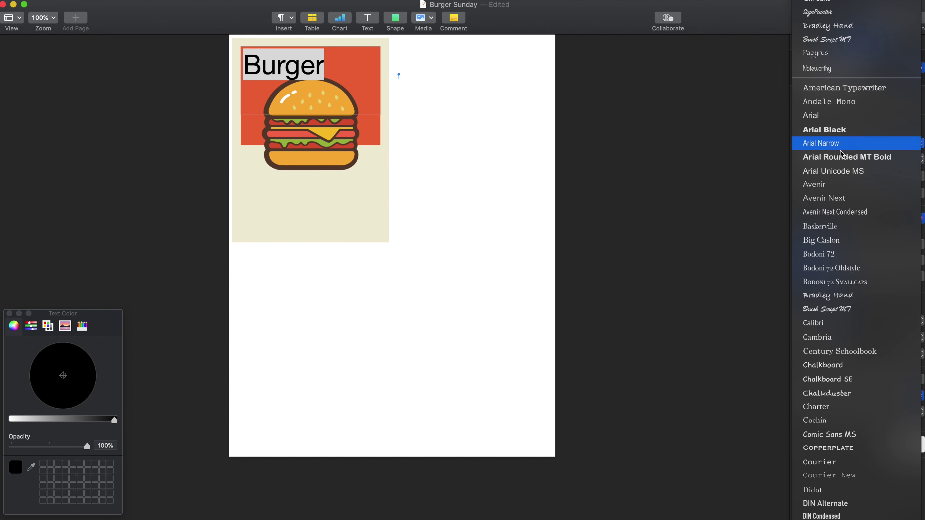
click(835, 132)
click(900, 164)
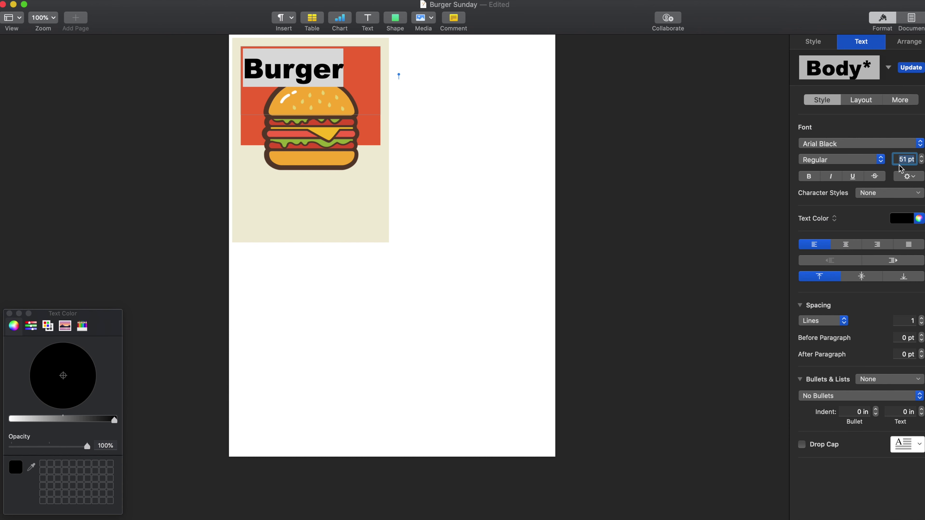
Set the Burger title's capitalization to All Caps and align its text to the centre.
click(907, 177)
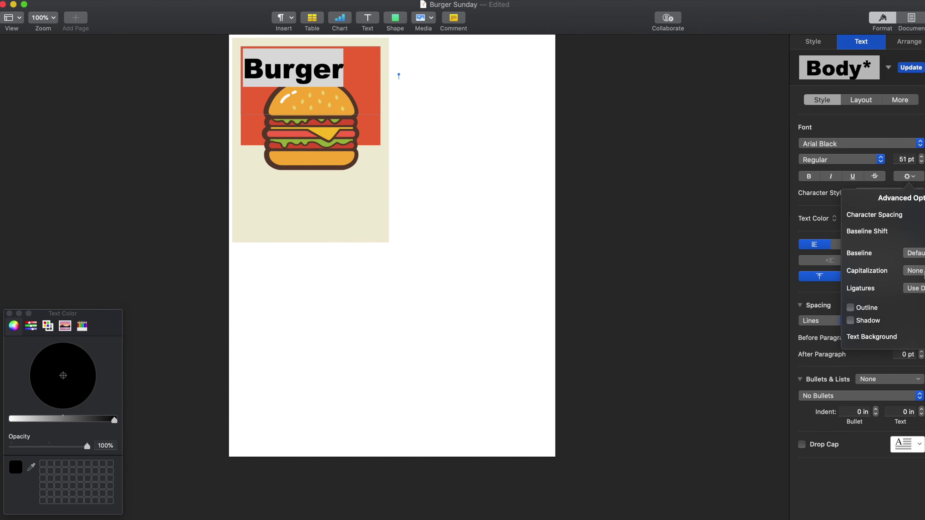
click(820, 202)
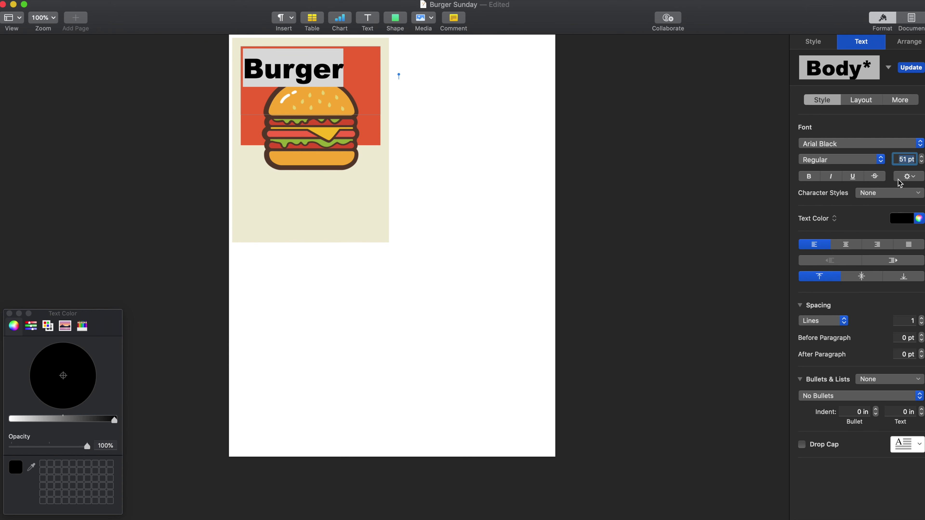
click(907, 177)
click(917, 273)
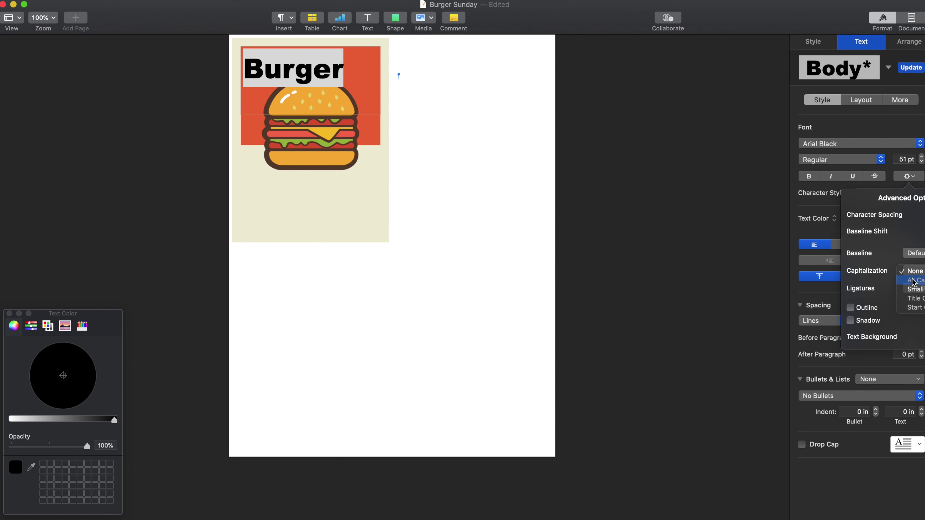
click(914, 280)
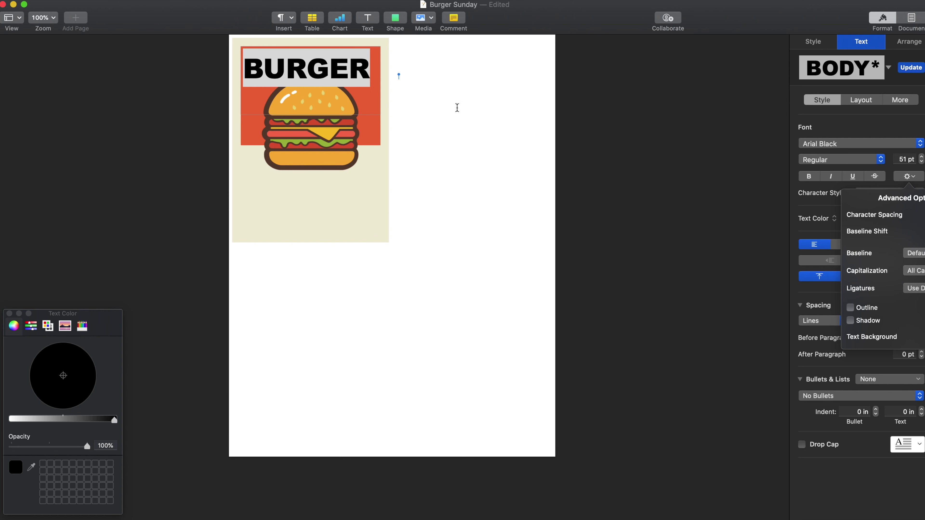
click(821, 230)
click(846, 244)
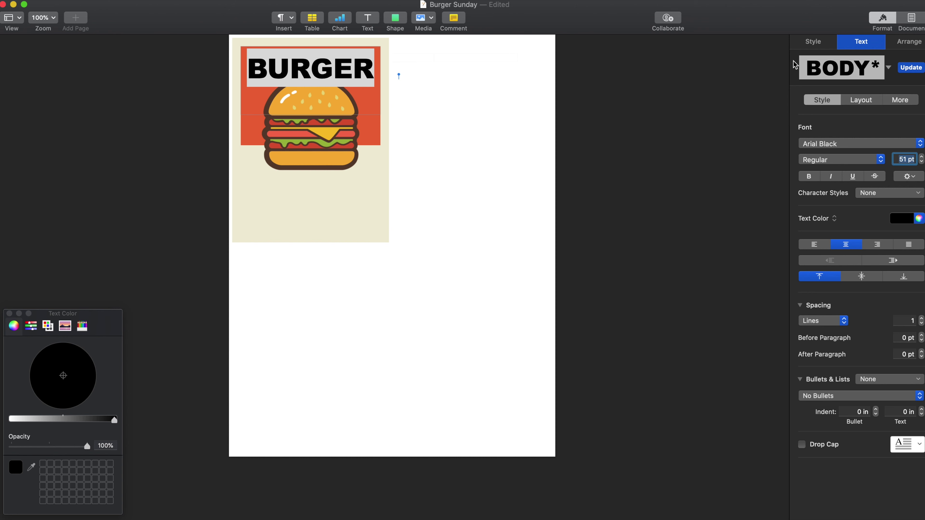
Recolour the BURGER title dark brown by sampling the colour from the saved brown shape style.
click(904, 219)
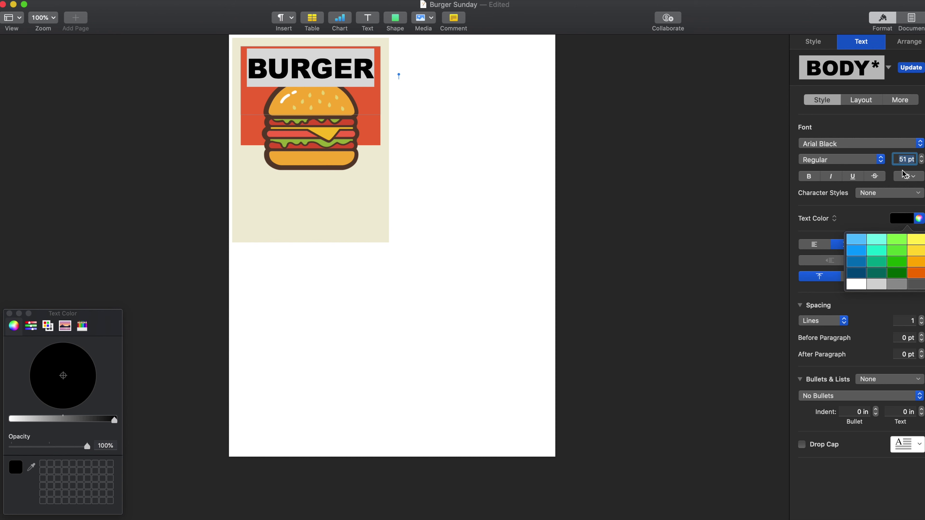
click(817, 41)
scroll(870, 113, right, 3)
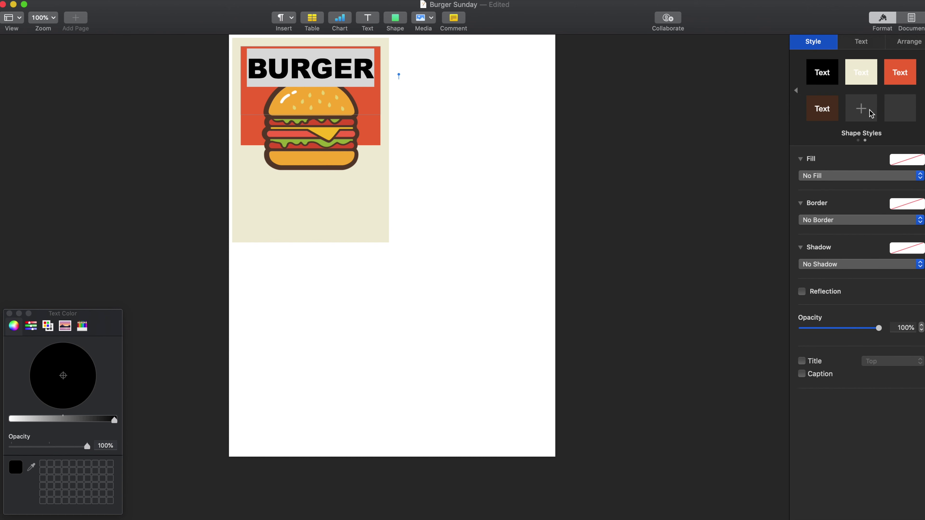
click(824, 109)
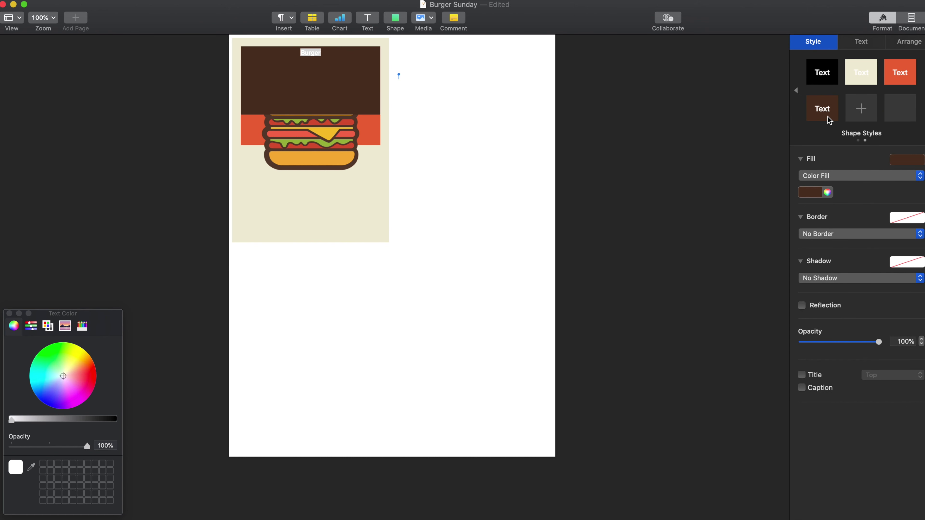
key(super+z)
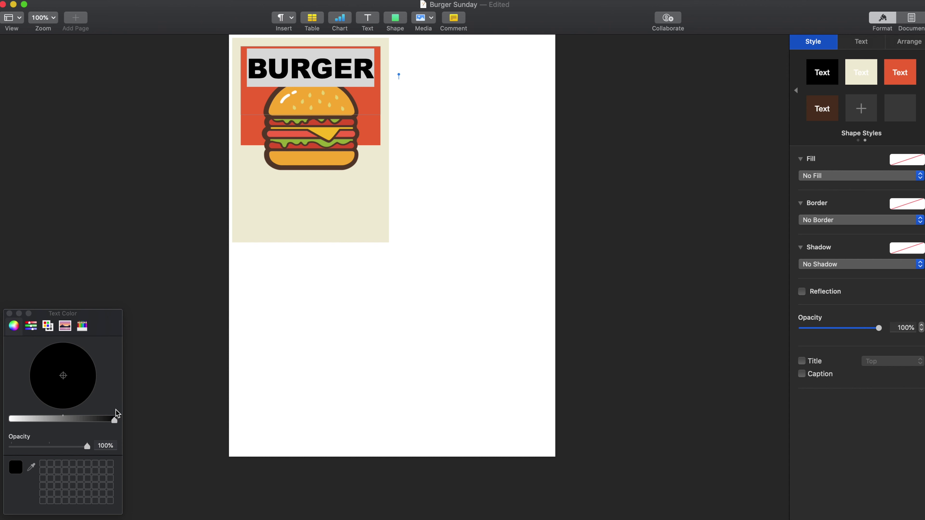
click(31, 467)
click(820, 119)
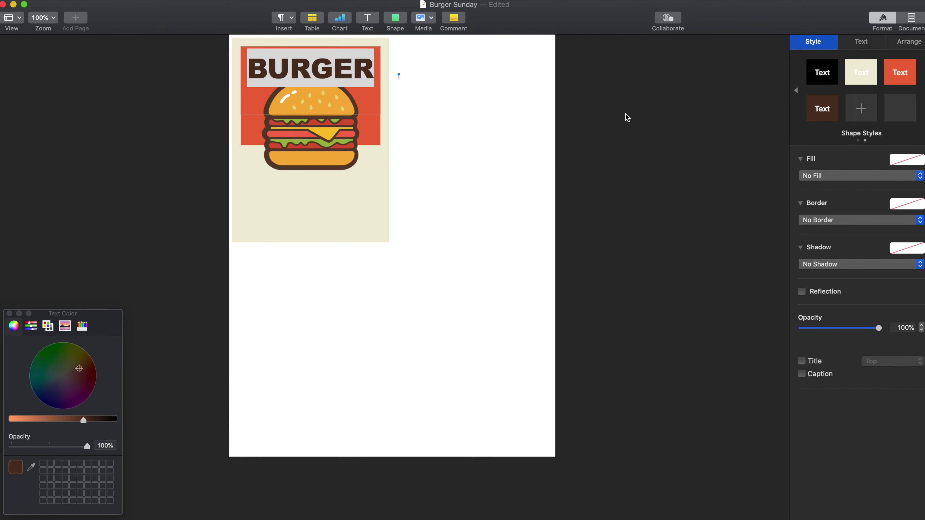
click(433, 131)
Move the BURGER title up near the red rectangle's upper edge and shift the burger image slightly down.
click(341, 72)
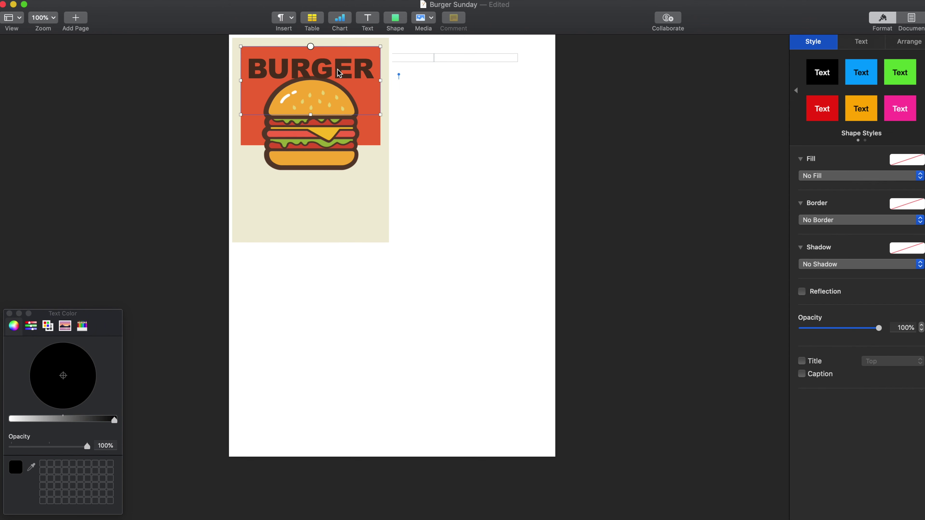
drag(345, 68, 345, 64)
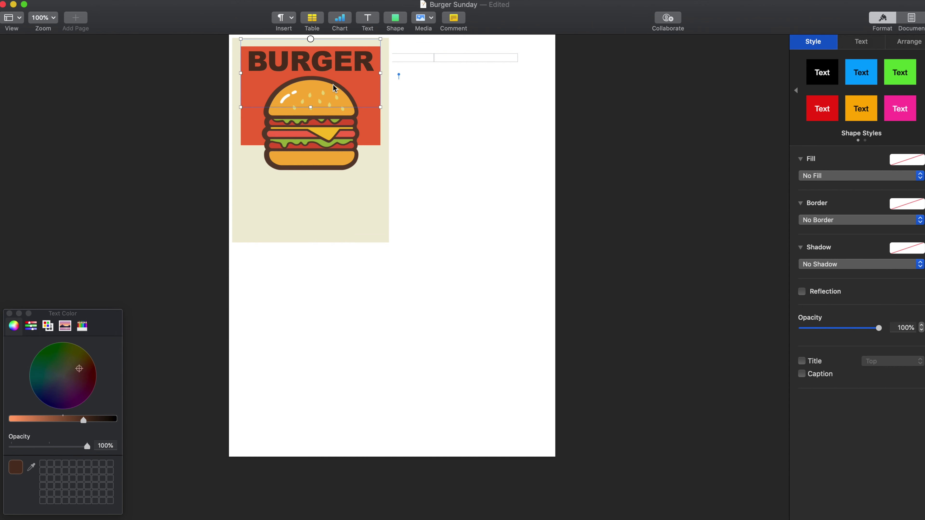
drag(321, 151, 320, 159)
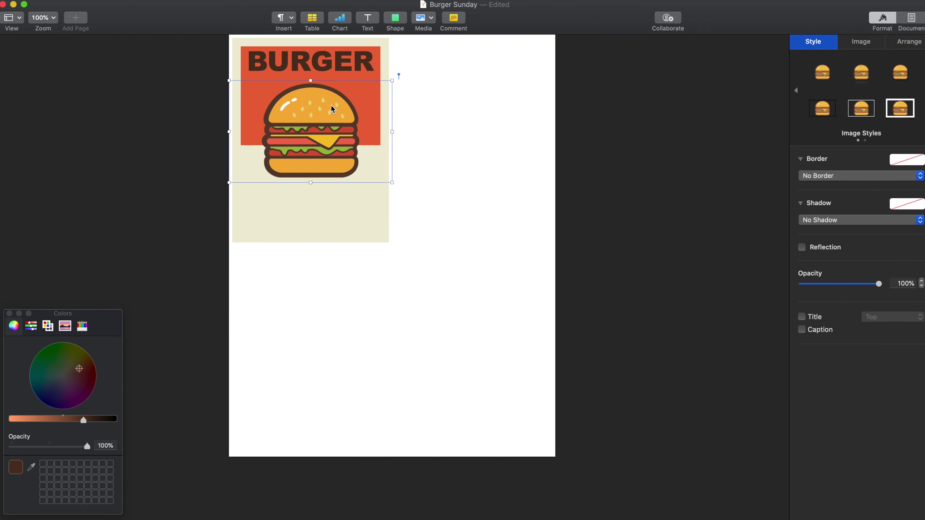
Duplicate the BURGER title downward over the burger and set the text wrap of both titles to None.
click(320, 58)
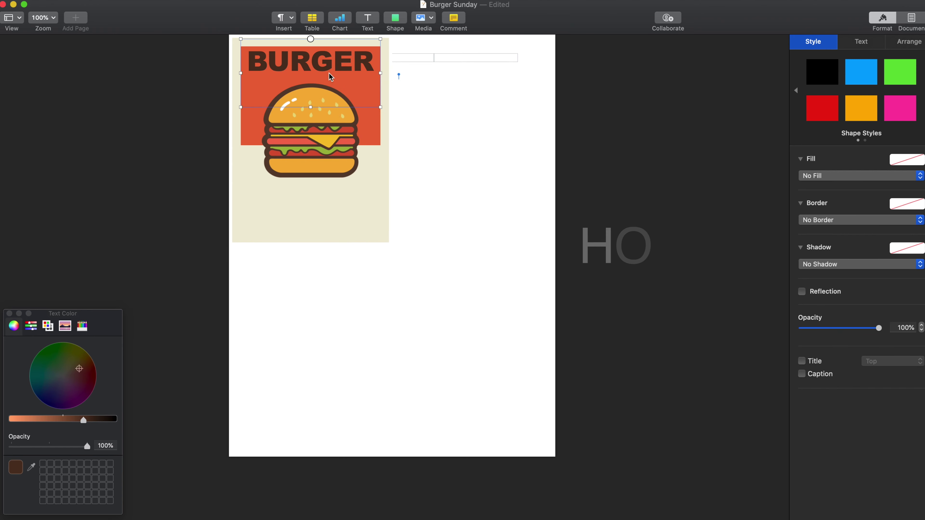
drag(330, 65, 330, 113)
click(338, 56)
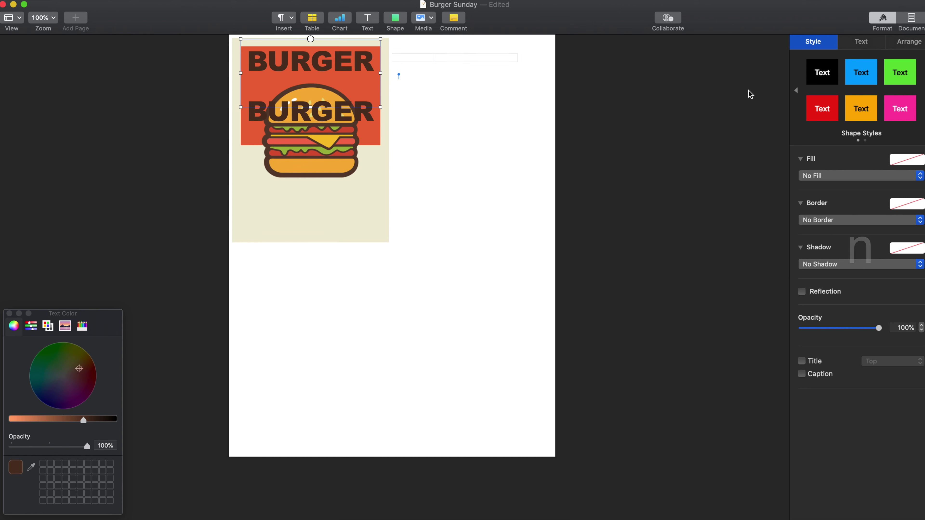
click(908, 41)
click(838, 108)
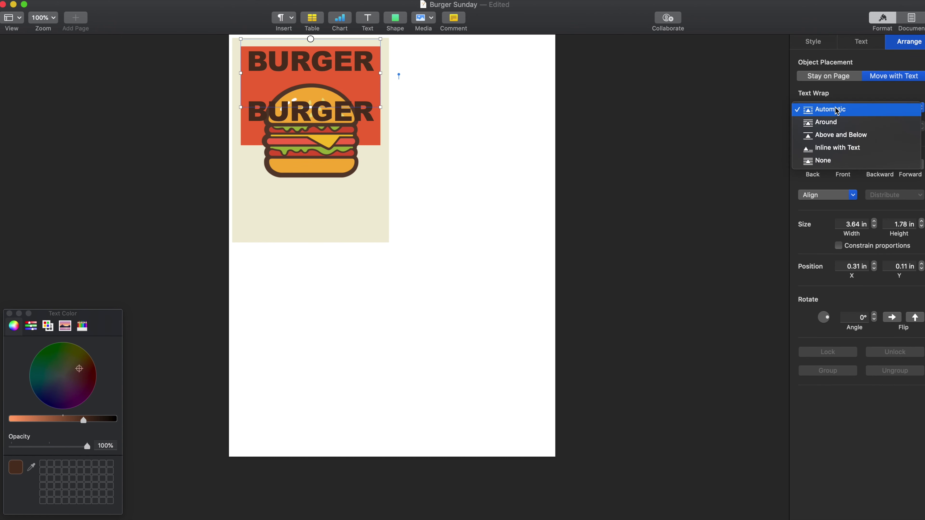
click(821, 161)
click(312, 122)
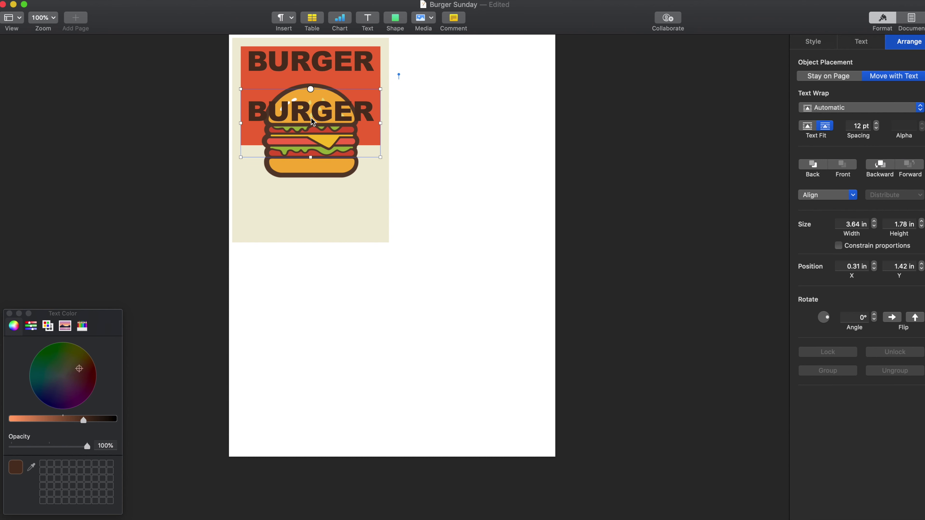
click(818, 108)
click(812, 163)
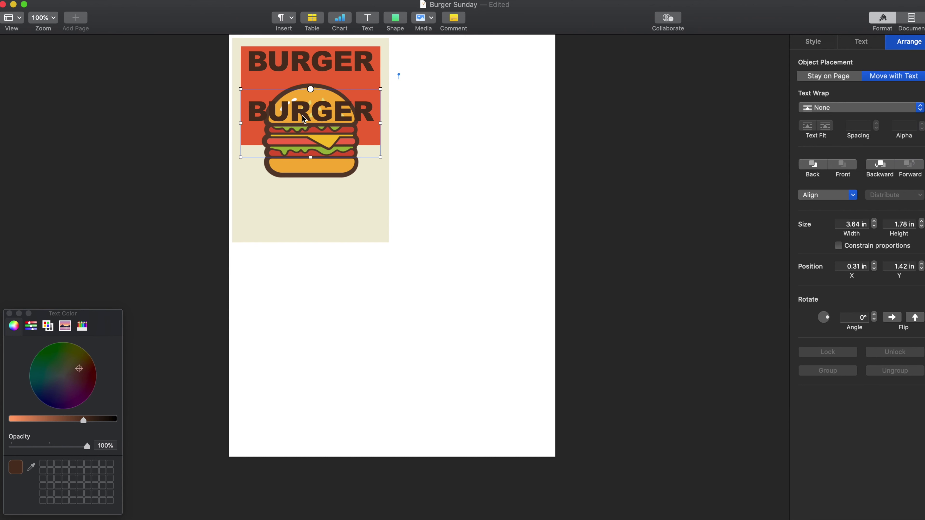
Move the duplicate title directly beneath BURGER, at about Y 0.75 in, and replace its text with SUNDAY.
drag(304, 119, 317, 89)
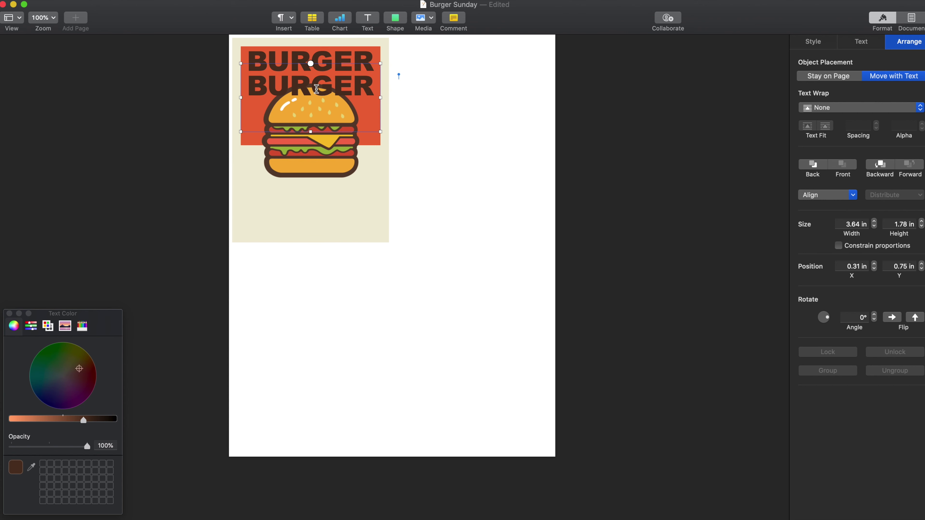
double_click(317, 88)
key(BackSpace)
text(SUNDY)
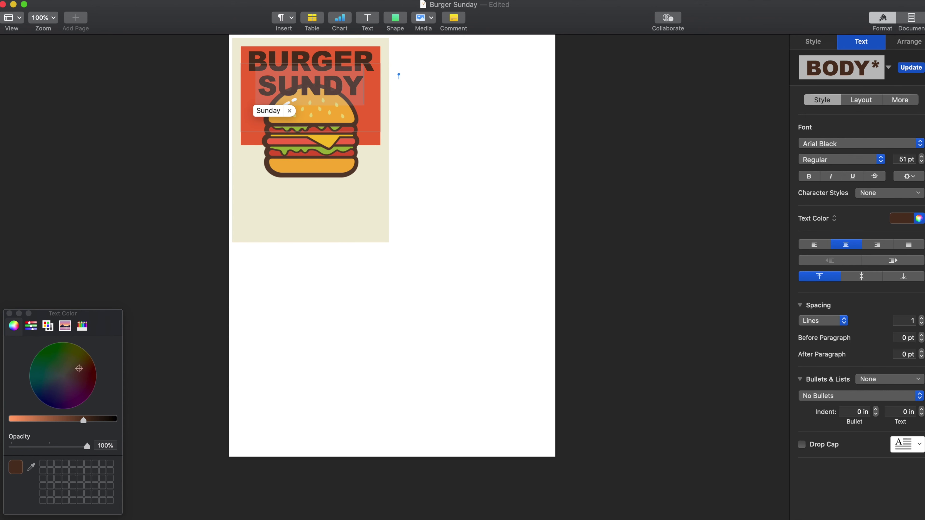
key(BackSpace)
text(AY)
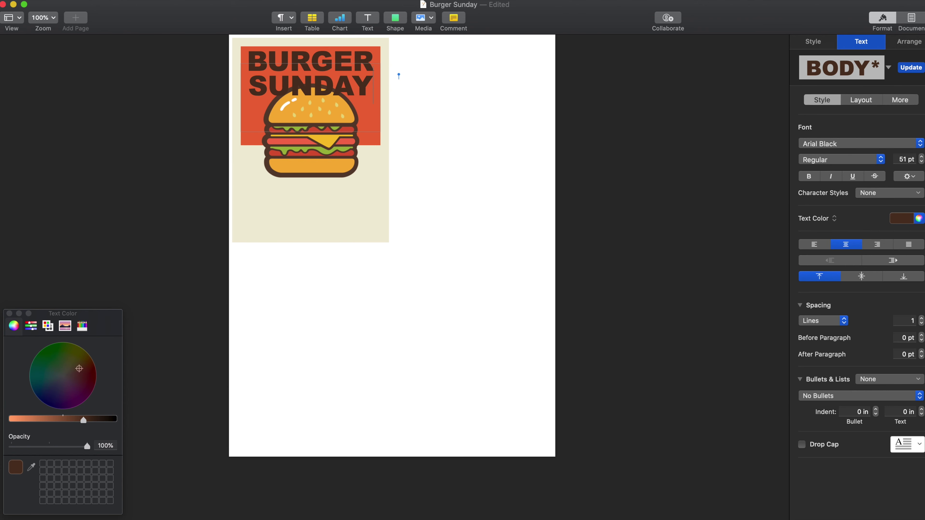
Change the font of the SUNDAY text to SignPainter.
double_click(302, 91)
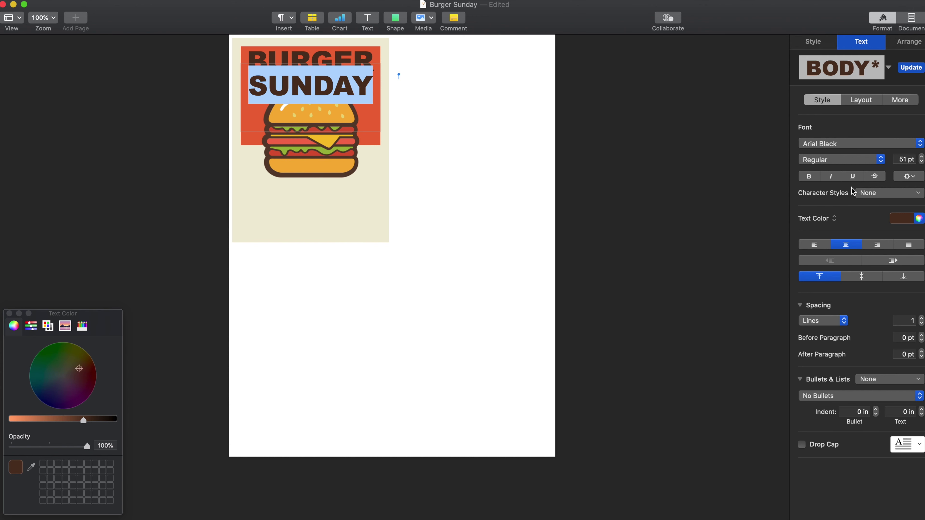
click(830, 144)
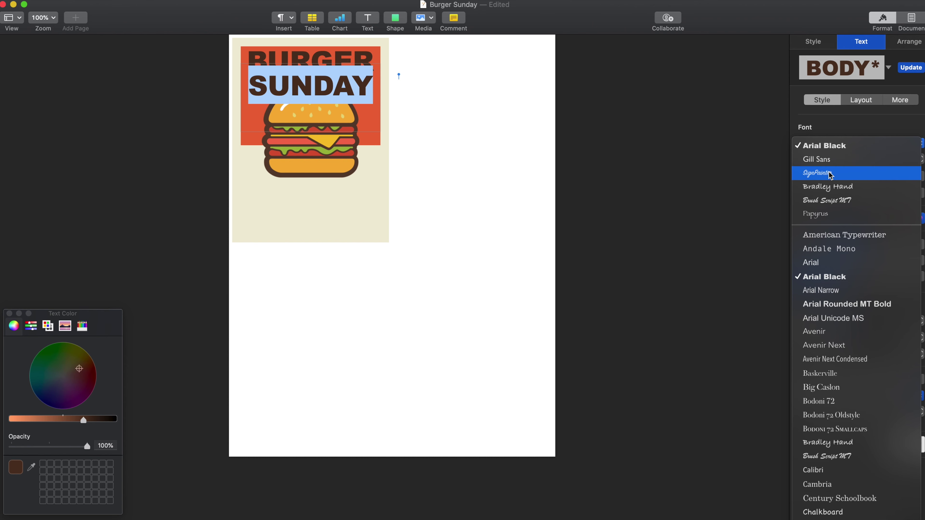
click(830, 173)
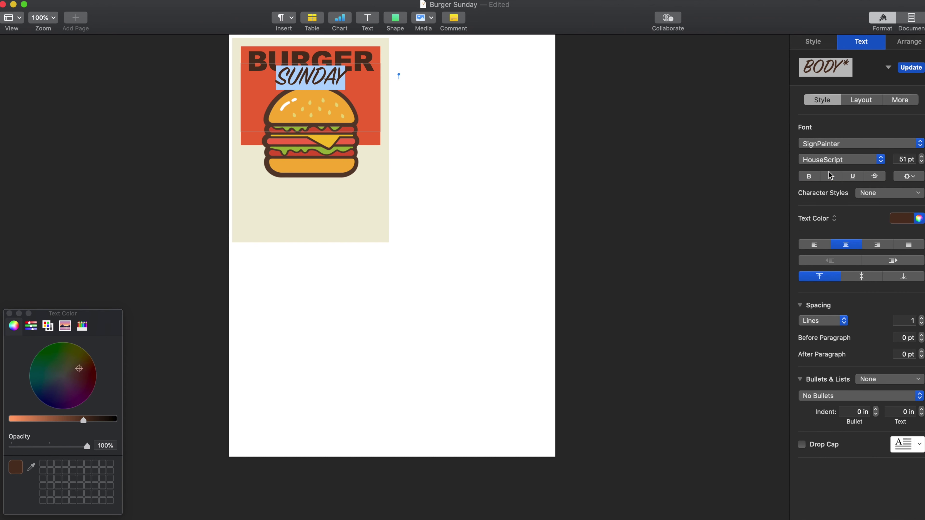
Recolour the SUNDAY text cream by sampling the colour from the saved cream shape style.
click(899, 219)
click(898, 219)
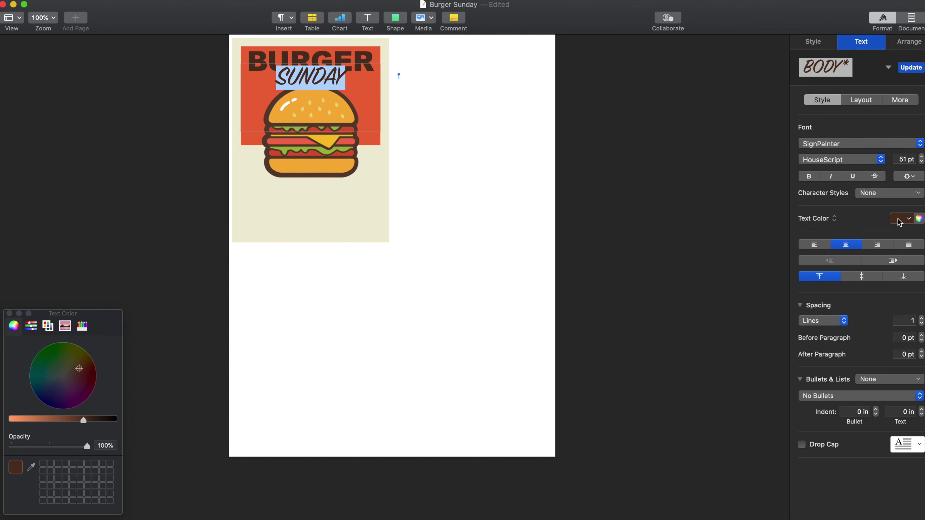
click(822, 44)
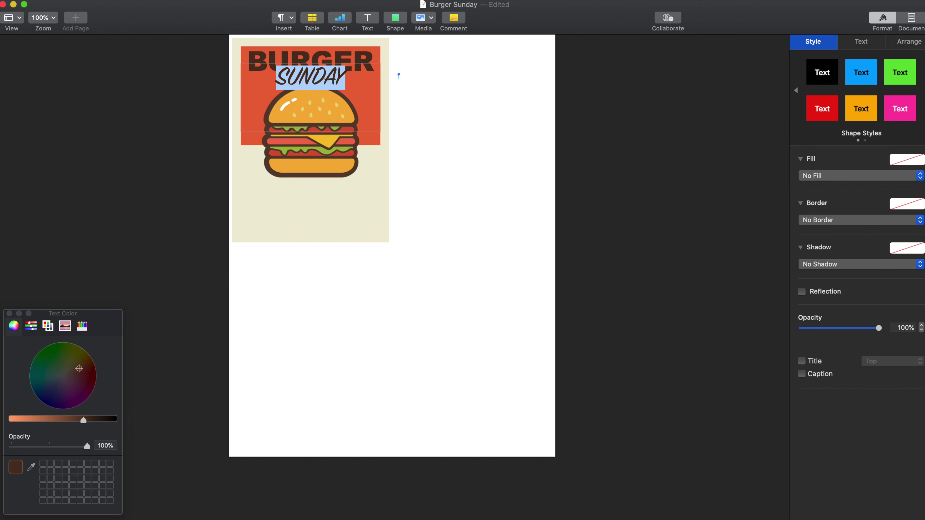
scroll(861, 91, right, 2)
click(863, 83)
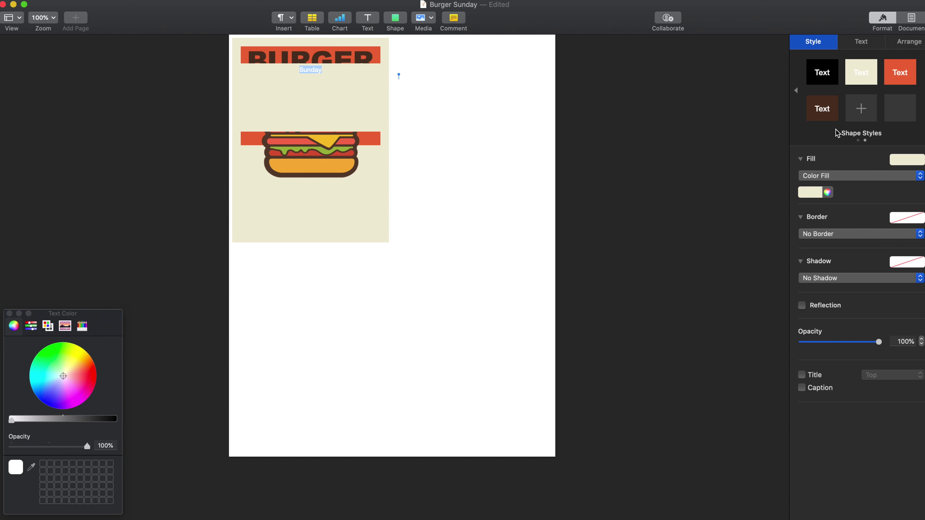
key(super+z)
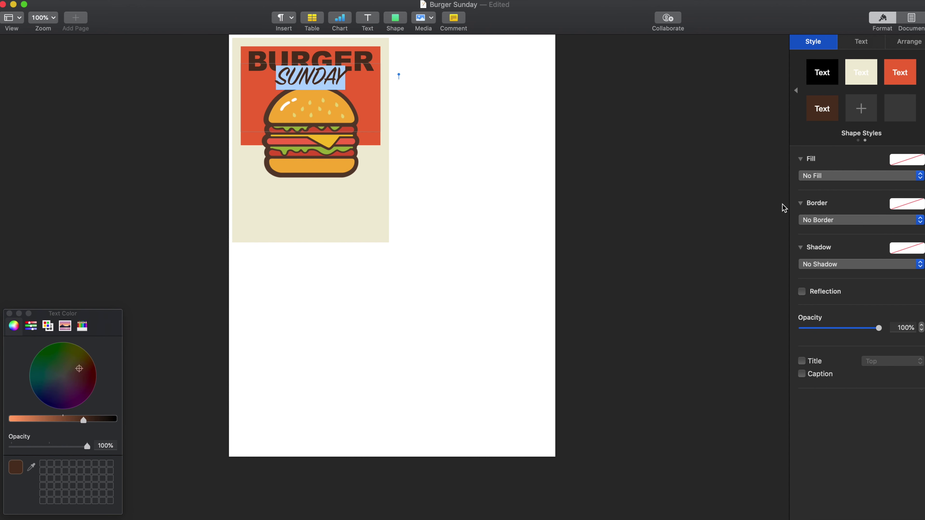
click(31, 467)
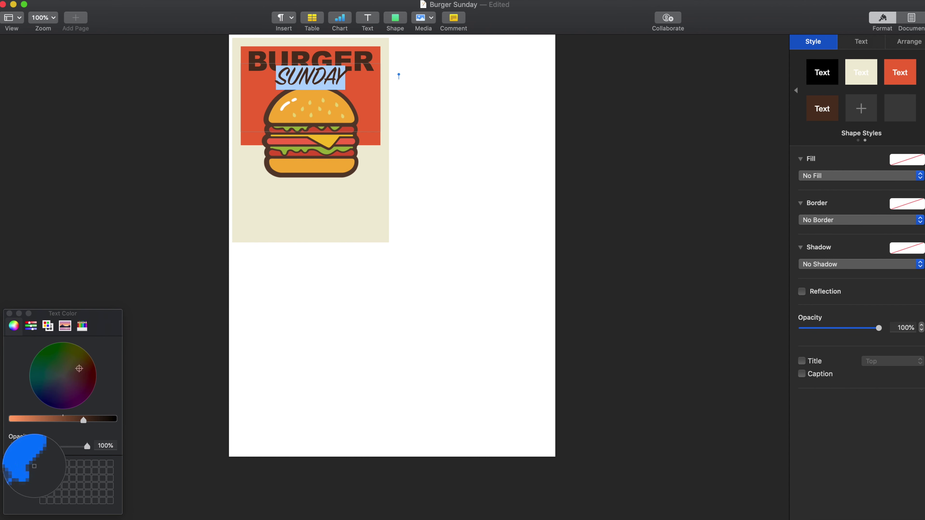
click(874, 79)
click(481, 152)
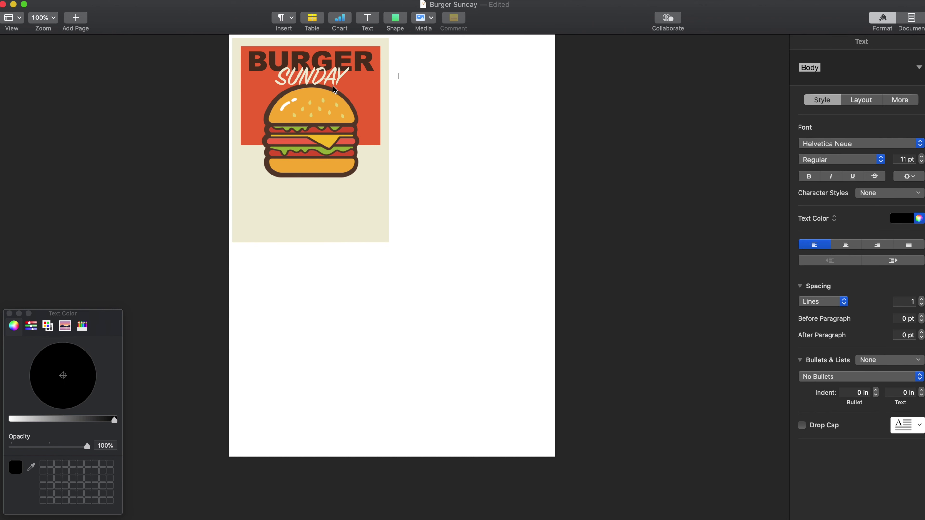
Move the SUNDAY text slightly down towards the bun and select the burger image.
drag(329, 81, 330, 88)
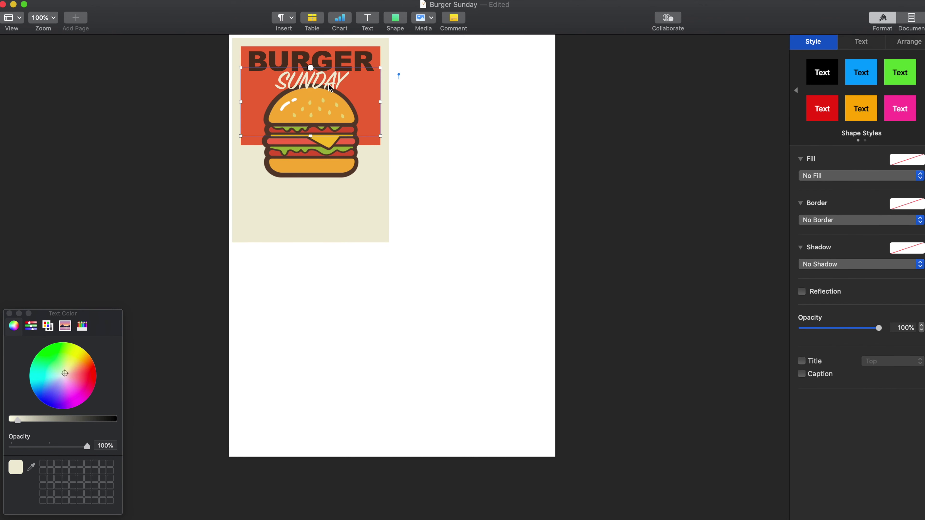
click(312, 169)
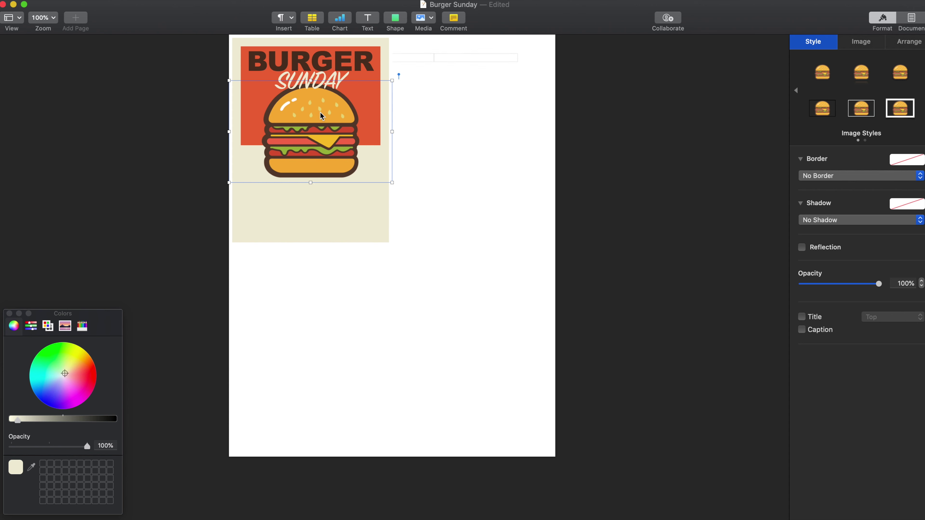
Add a text box directly beneath the burger, spanning the red rectangle's width and about one text line tall.
click(311, 201)
click(368, 18)
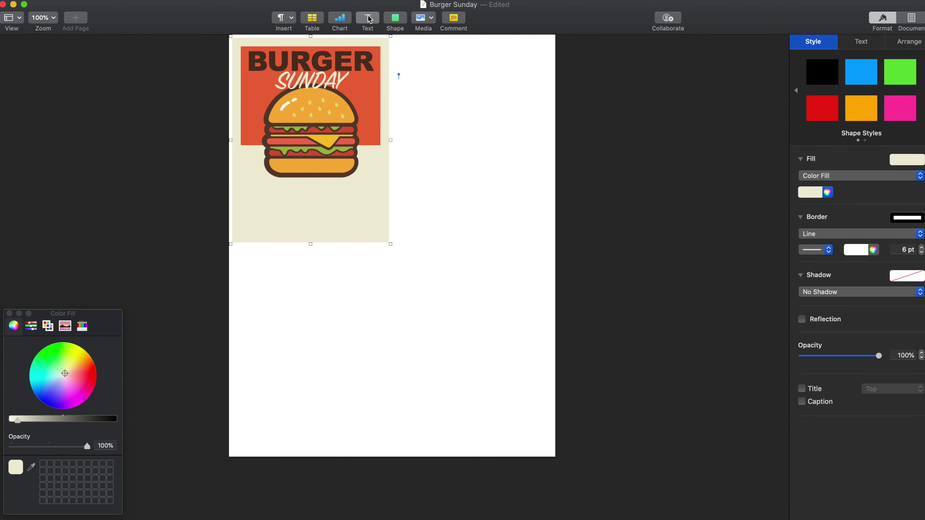
drag(355, 235, 283, 199)
drag(374, 211, 380, 211)
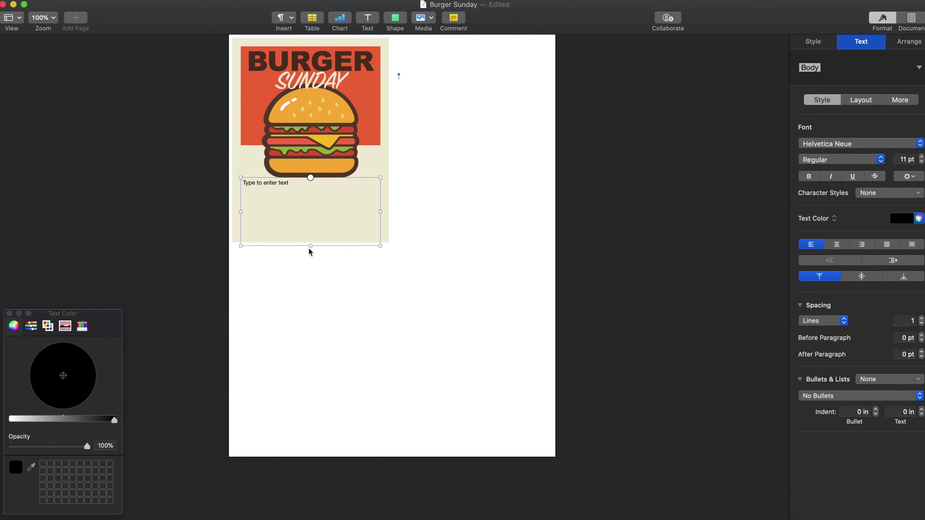
drag(310, 246, 311, 188)
Replace the placeholder in the new text box with "Everyone is welcome to ride the bus".
click(327, 185)
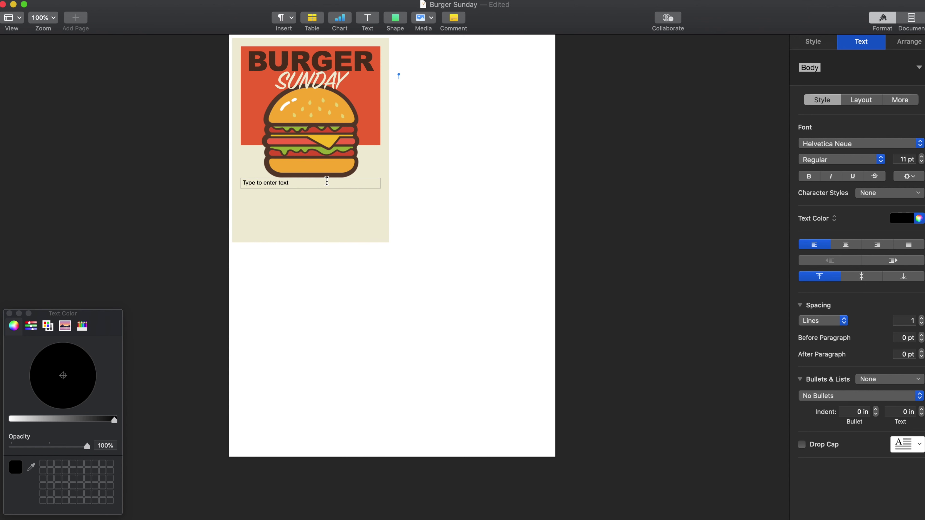
triple_click(325, 181)
text(Everyone is welcom)
Set the whole tagline beneath the burger to 15 pt Arial Black.
key(super+a)
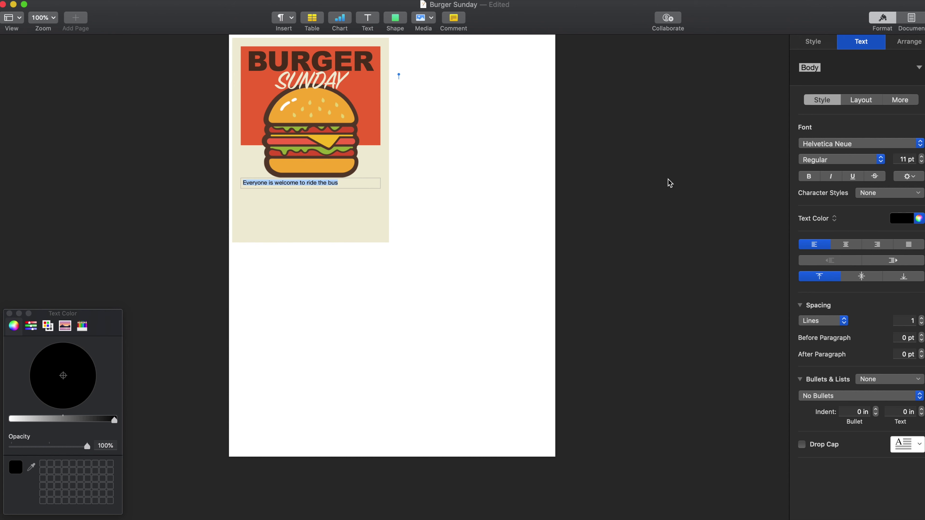
click(923, 159)
click(923, 159)
click(923, 158)
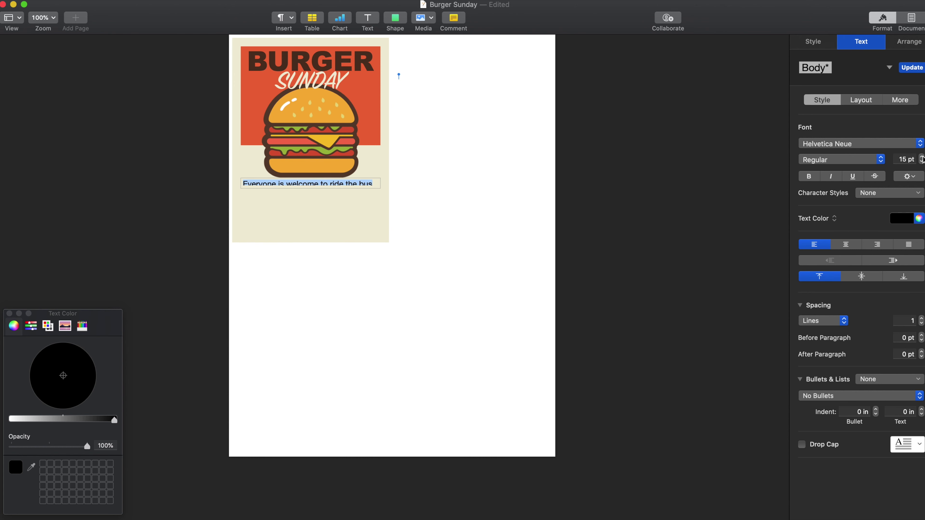
click(923, 158)
click(923, 159)
click(922, 162)
click(836, 143)
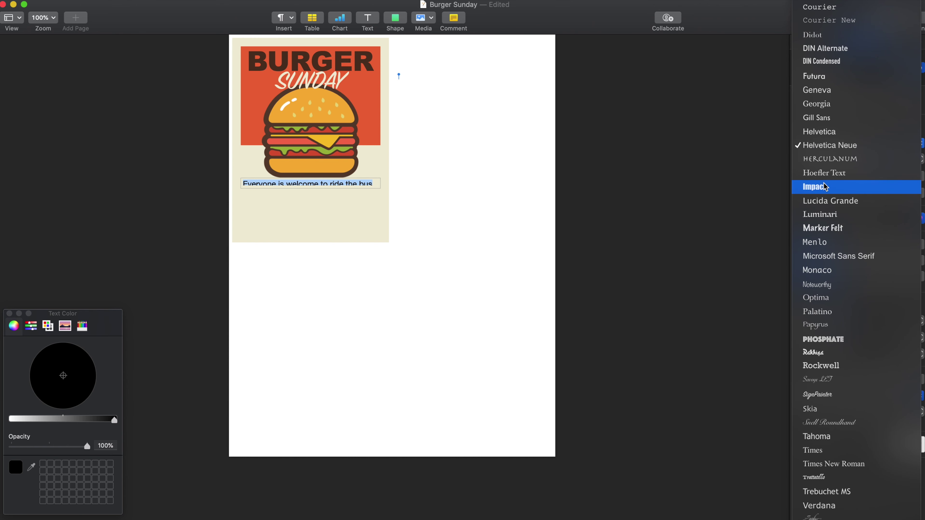
scroll(825, 105, up, 5)
click(832, 15)
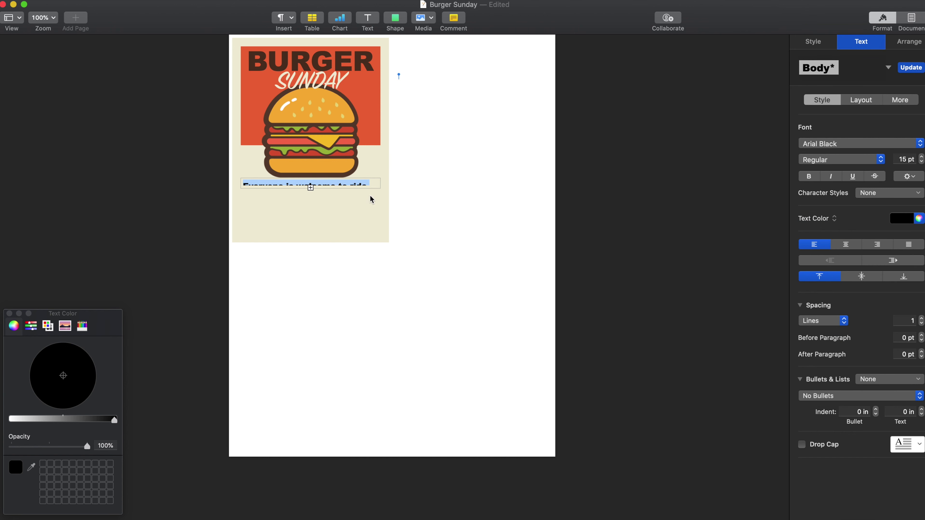
Make the tagline's text box taller so the letters are not cut off, and set its text to 14 pt.
key(Escape)
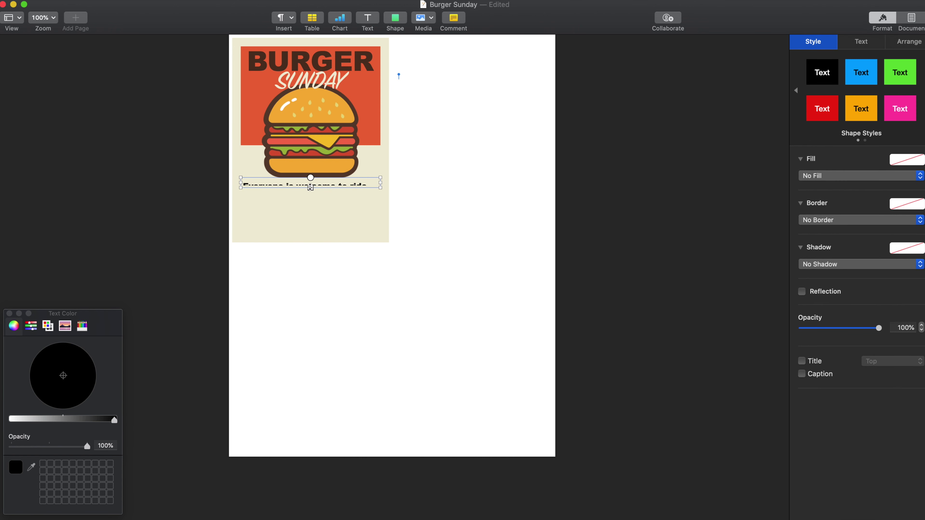
drag(310, 187, 310, 196)
double_click(333, 184)
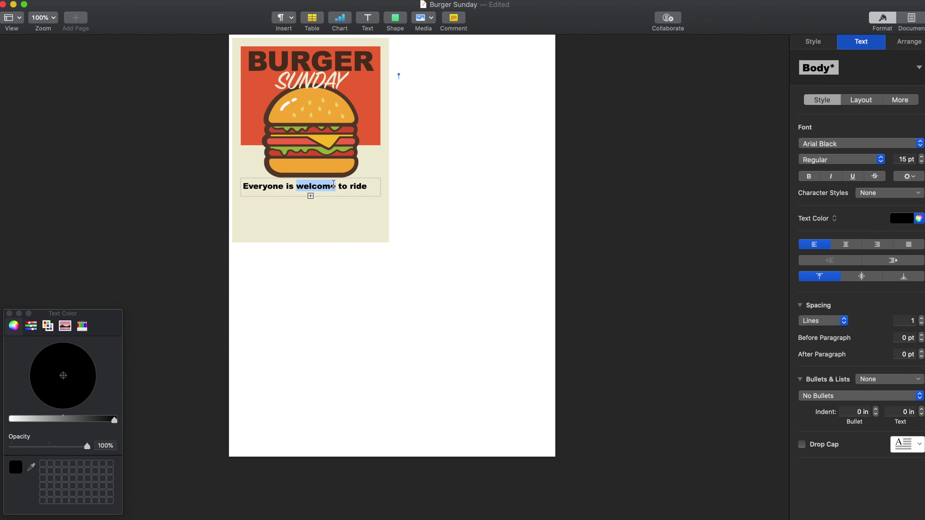
triple_click(333, 184)
click(921, 162)
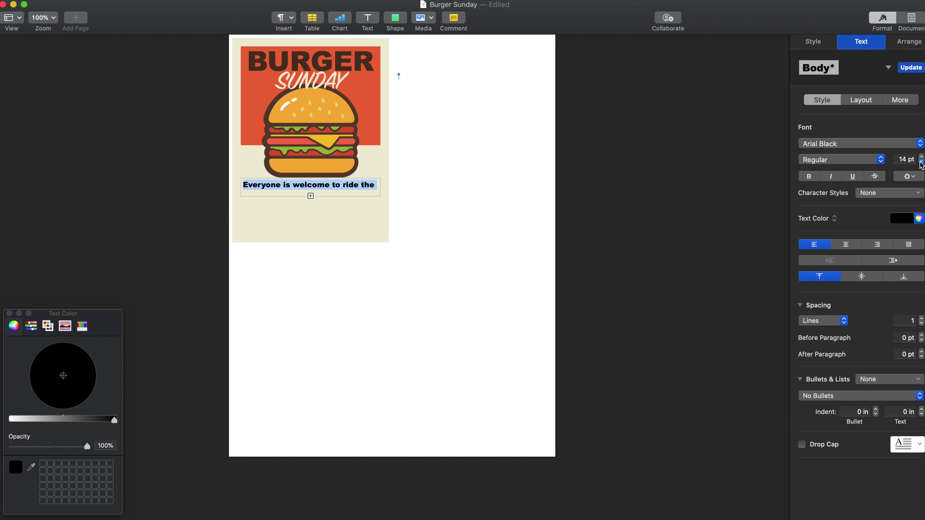
Widen the tagline's text box to about 4.05 in, across the cream background, and move it up slightly against the bun.
click(396, 181)
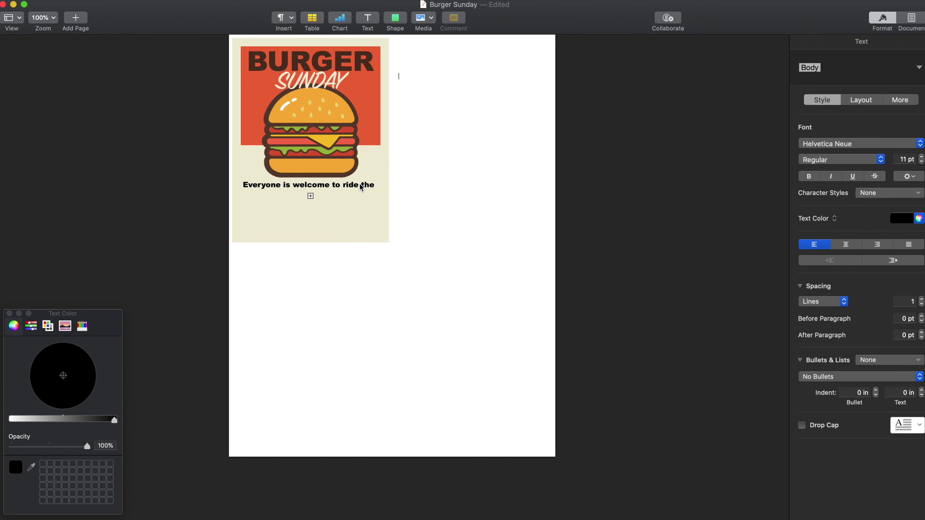
click(378, 186)
mouse_move(378, 186)
mouse_down()
mouse_move(400, 186)
mouse_move(376, 188)
mouse_up()
Centre the tagline both horizontally and vertically within its text box.
double_click(375, 182)
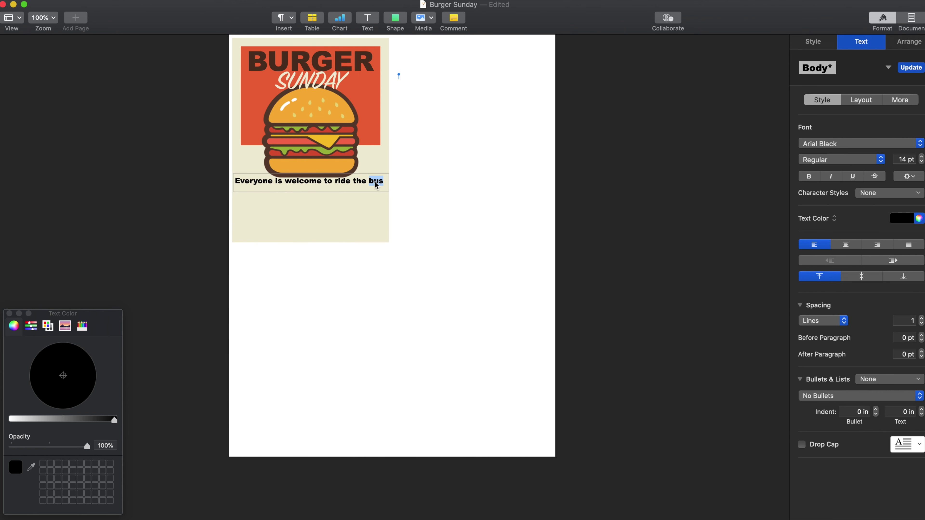
triple_click(376, 182)
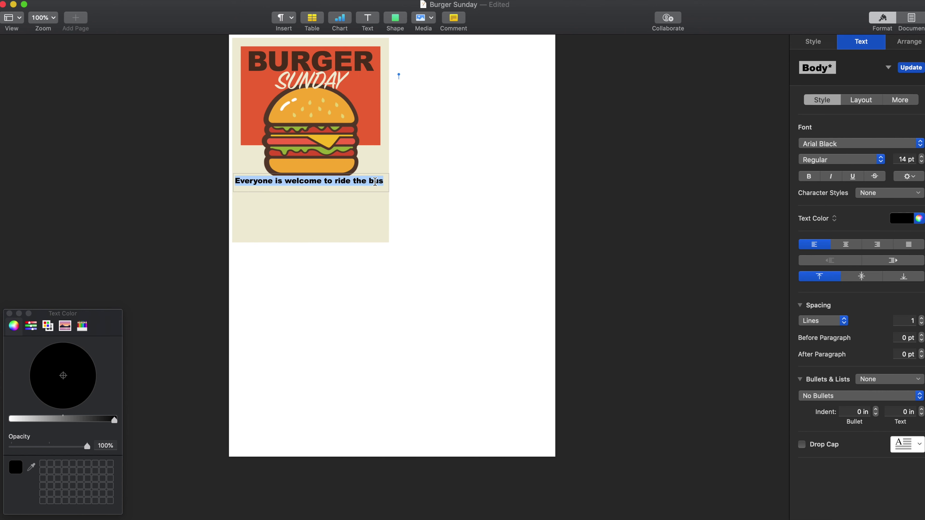
click(845, 244)
click(861, 277)
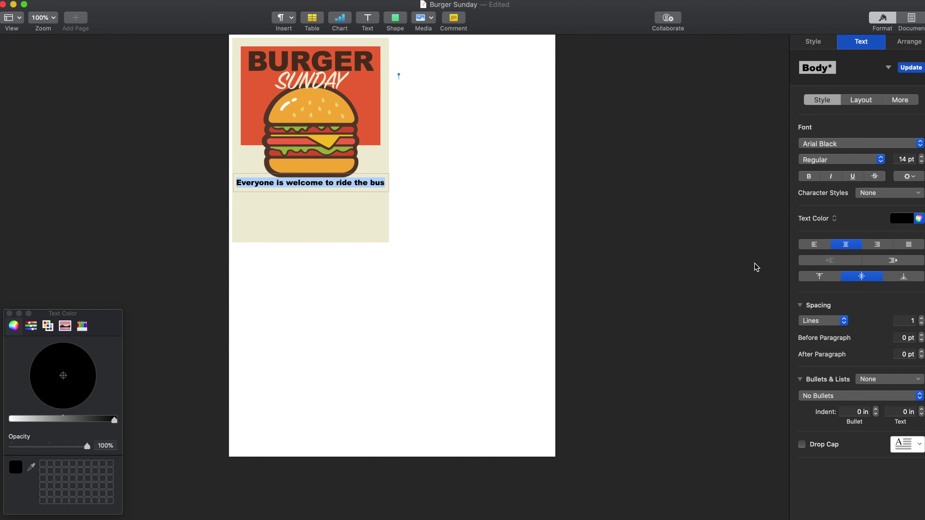
Recolour the tagline dark brown by sampling the burger's outline.
click(31, 467)
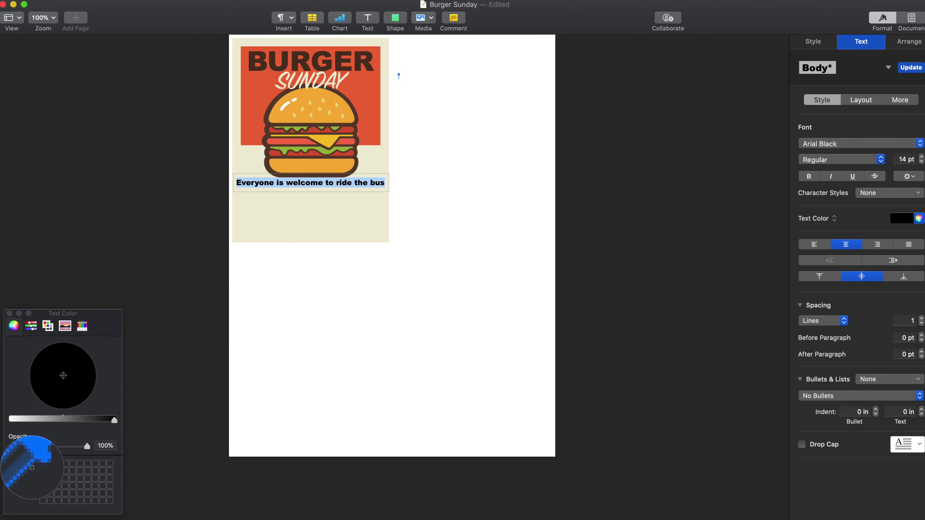
click(354, 111)
click(385, 279)
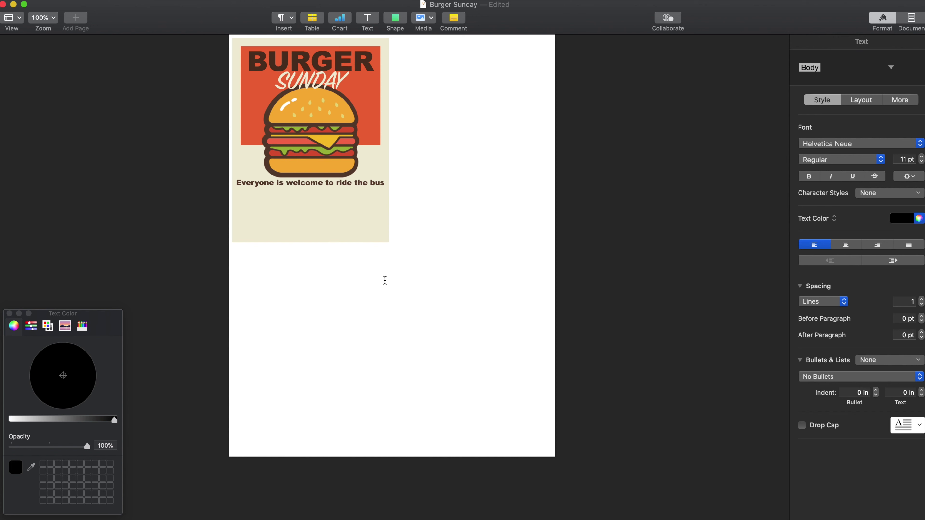
Set the tagline's capitalization to All Caps.
click(360, 183)
click(359, 183)
triple_click(359, 183)
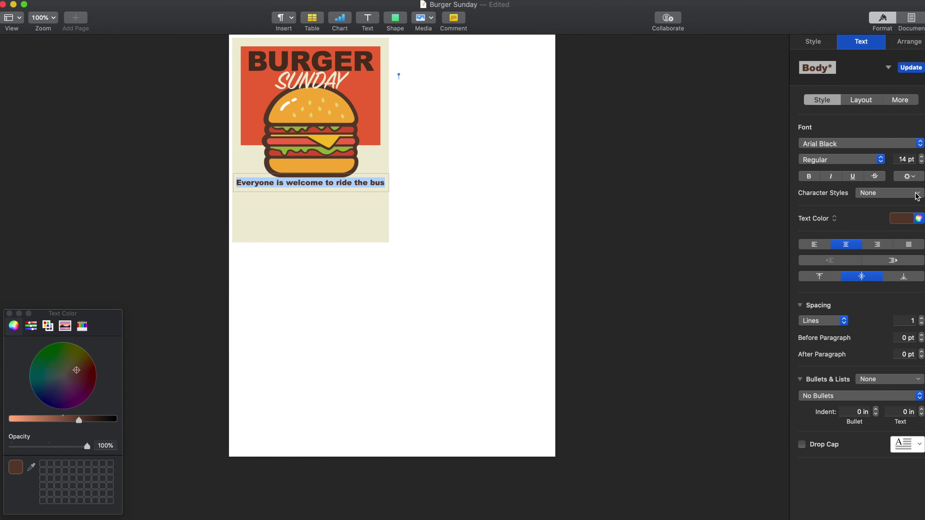
click(909, 176)
click(916, 271)
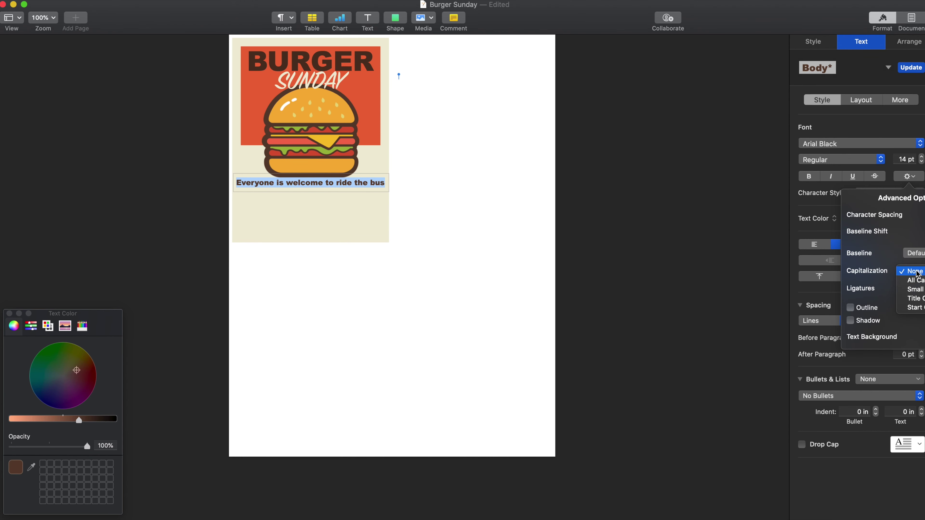
click(915, 280)
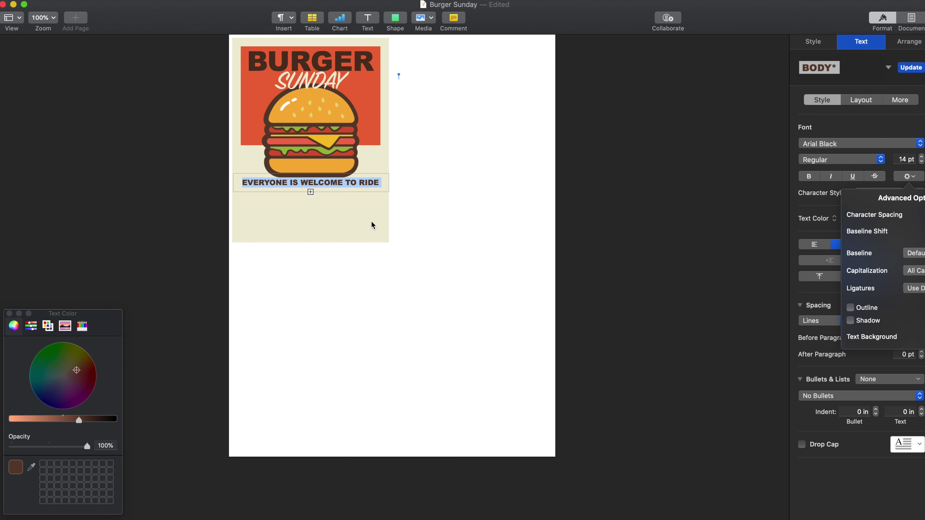
click(416, 225)
Reduce the tagline's font size until the whole sentence fits on one line.
click(333, 184)
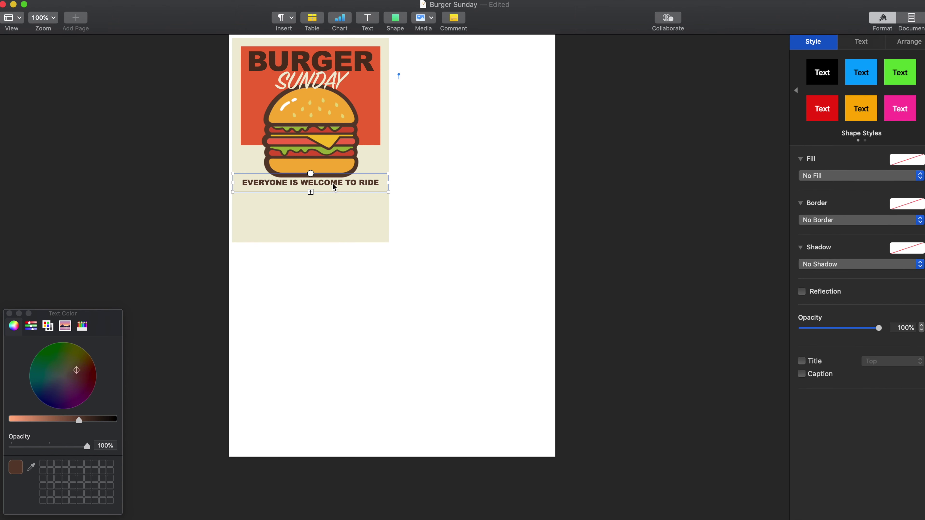
click(333, 183)
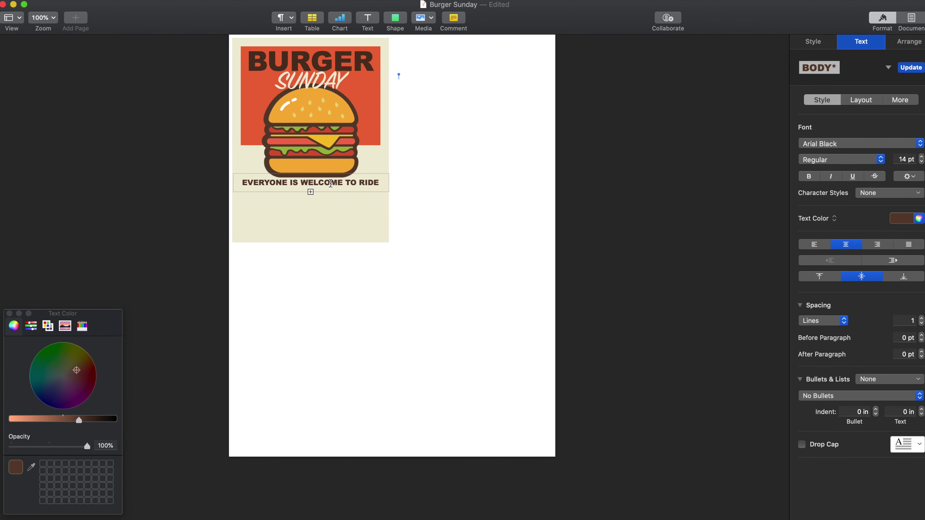
triple_click(331, 183)
click(921, 166)
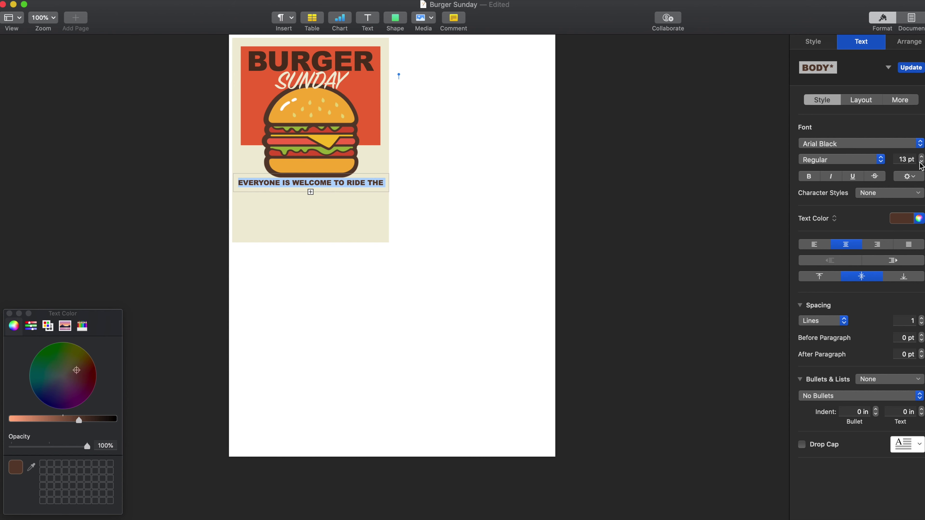
click(921, 166)
click(415, 231)
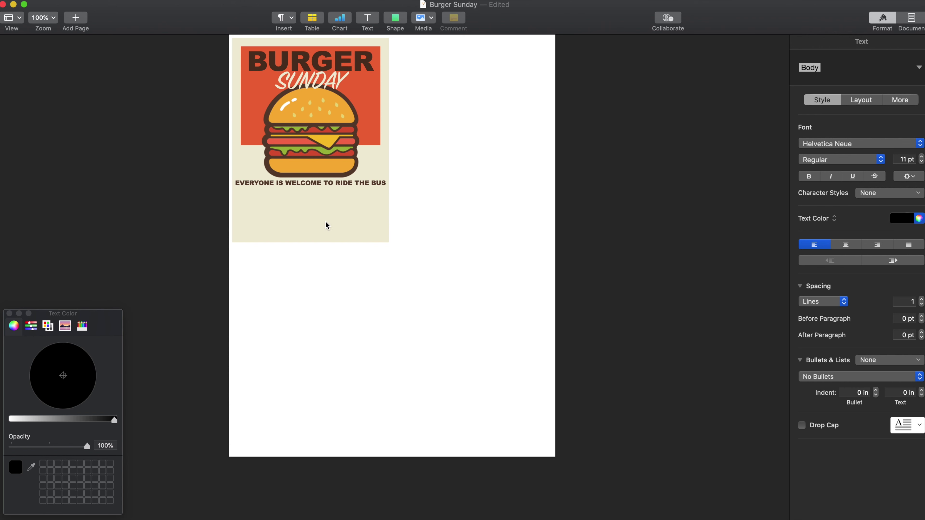
Insert a basic square shape and place it under the start of the tagline, at about X 0.1 in, Y 4.11 in.
click(401, 20)
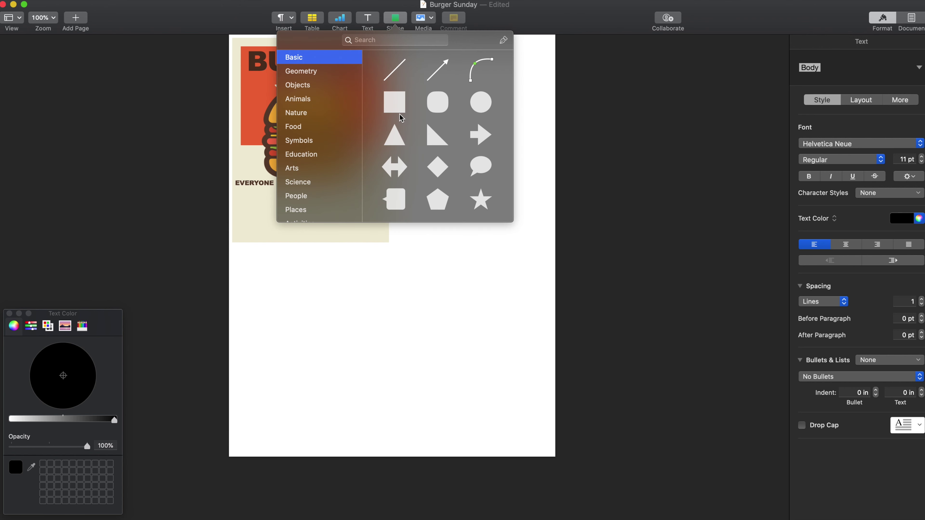
click(398, 111)
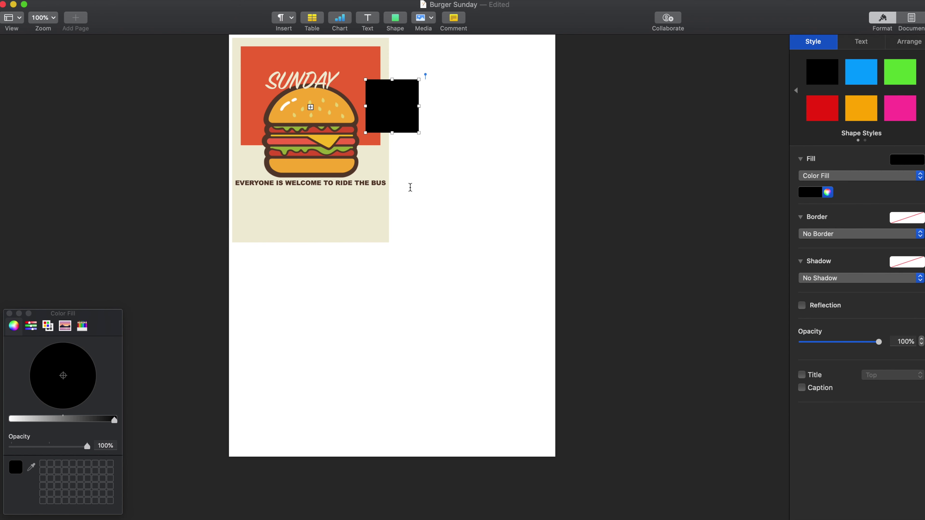
drag(397, 111, 274, 219)
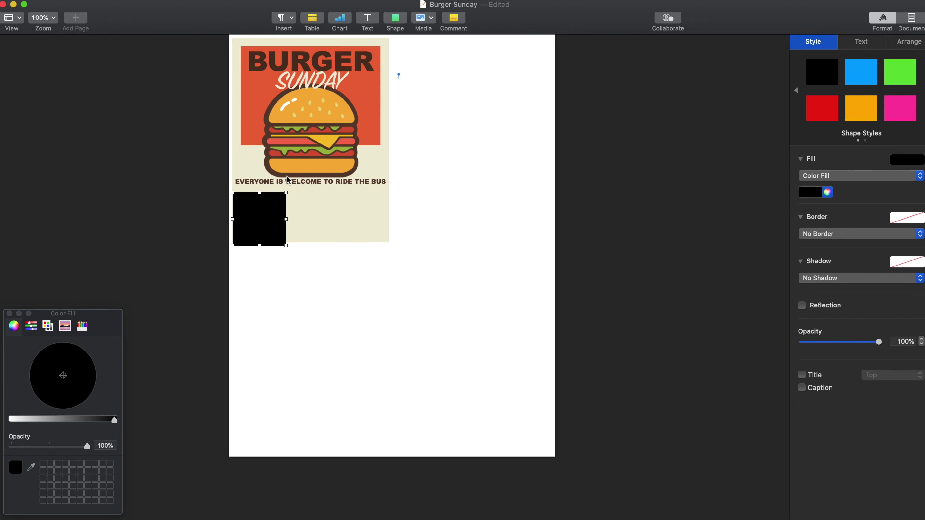
Set the text wrap of the tagline's text box to None.
click(290, 184)
click(909, 42)
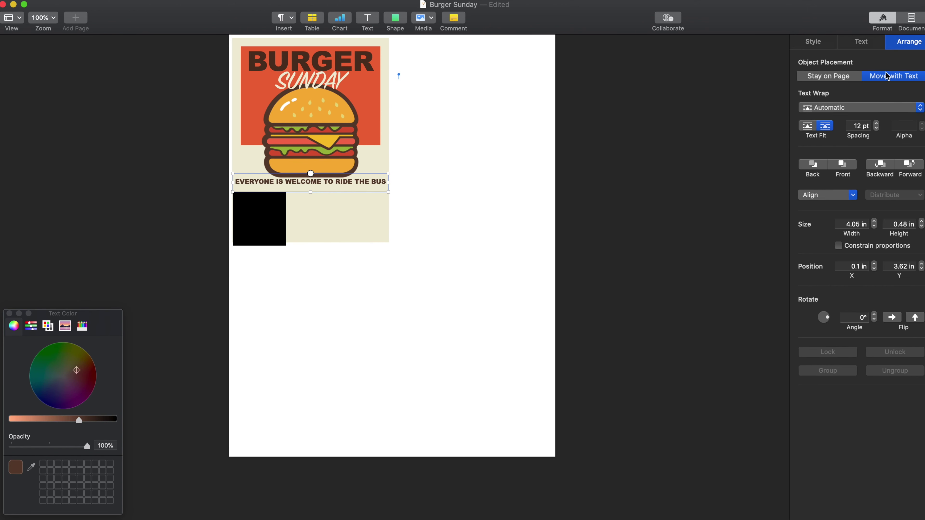
click(815, 114)
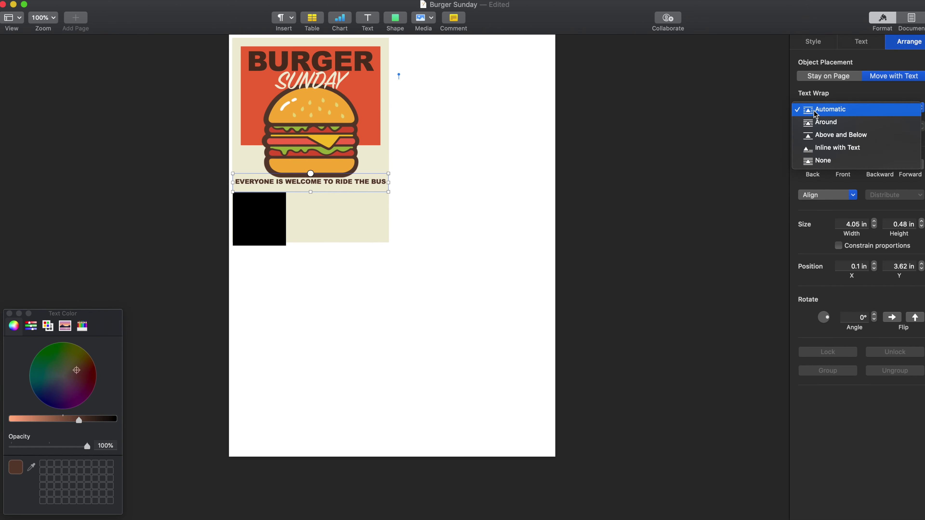
click(817, 161)
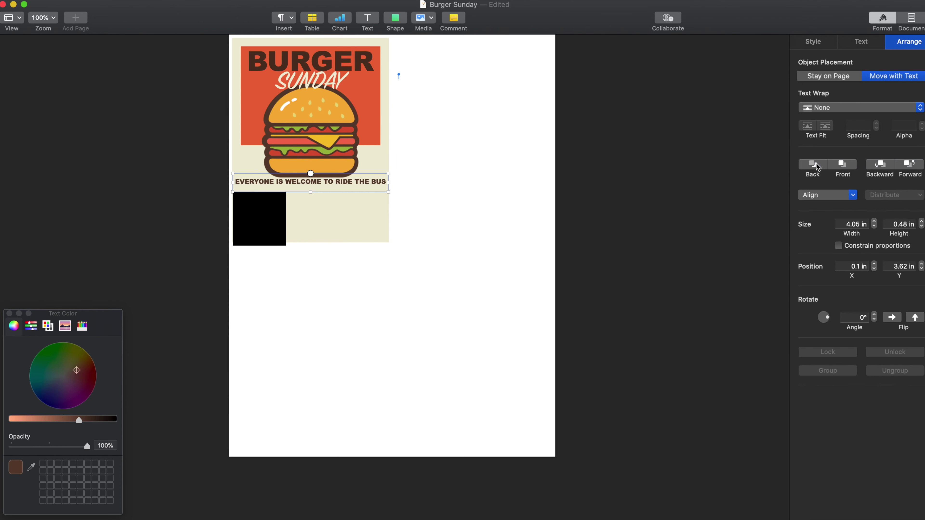
Set the black square's text wrap to None and resize it to about 1.14 × 0.73 in at X 0.31 in, Y 4.09 in.
click(249, 241)
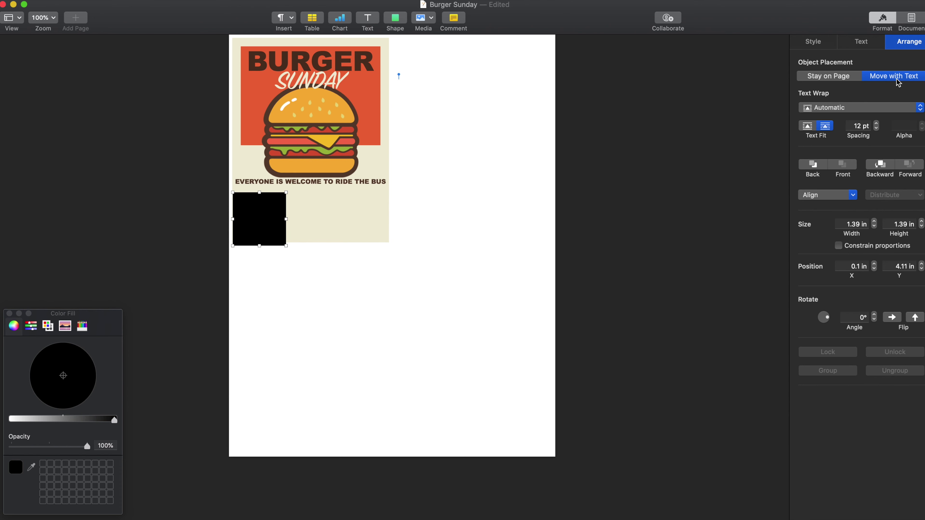
click(851, 112)
click(822, 160)
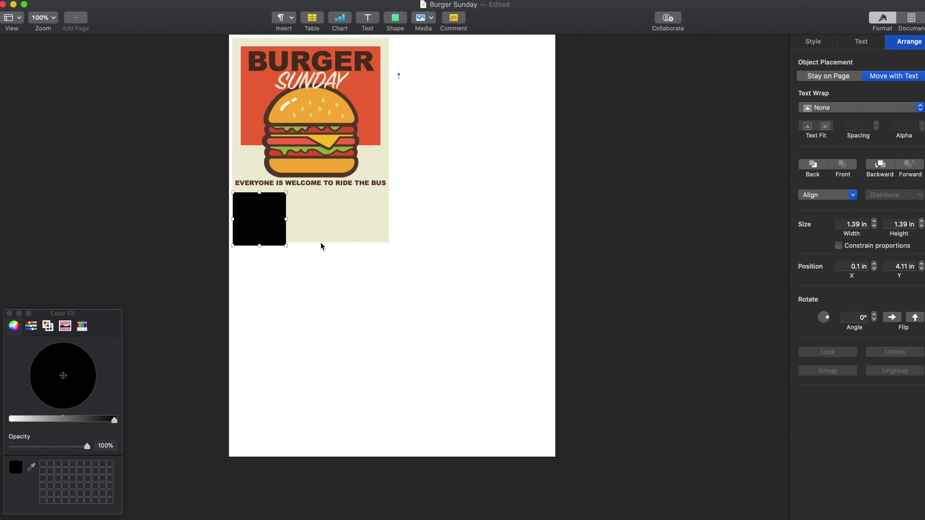
drag(285, 244, 263, 219)
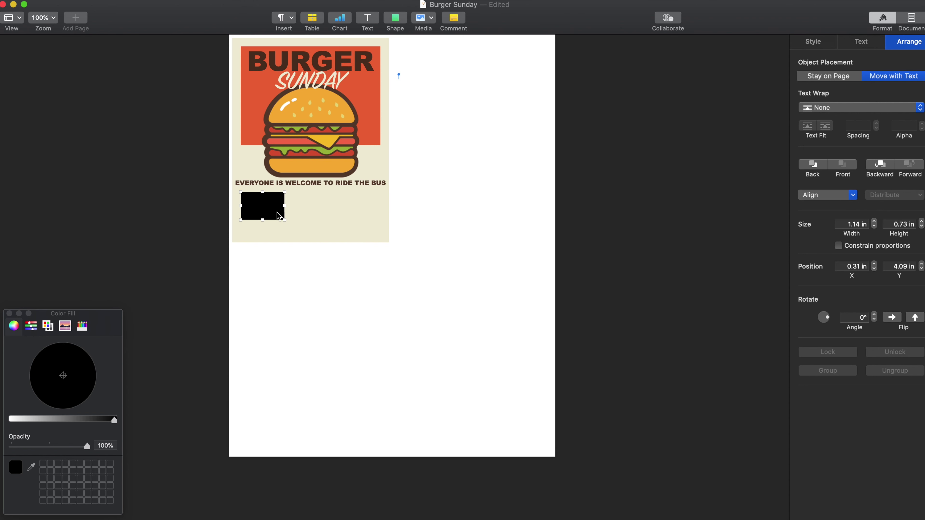
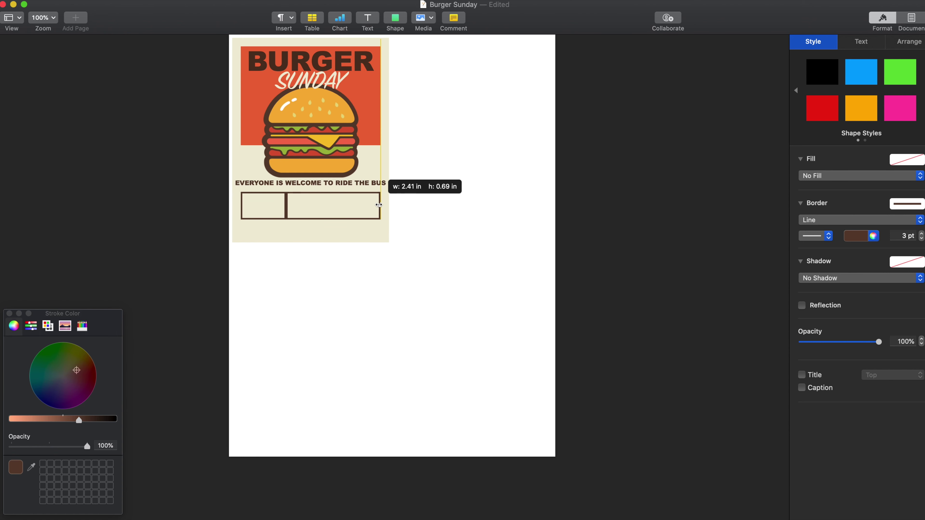
Nudge the wider outlined rectangle left onto the smaller one's border and extend its outer edge to align with the red rectangle.
key(Left)
key(Left)
key(Left)
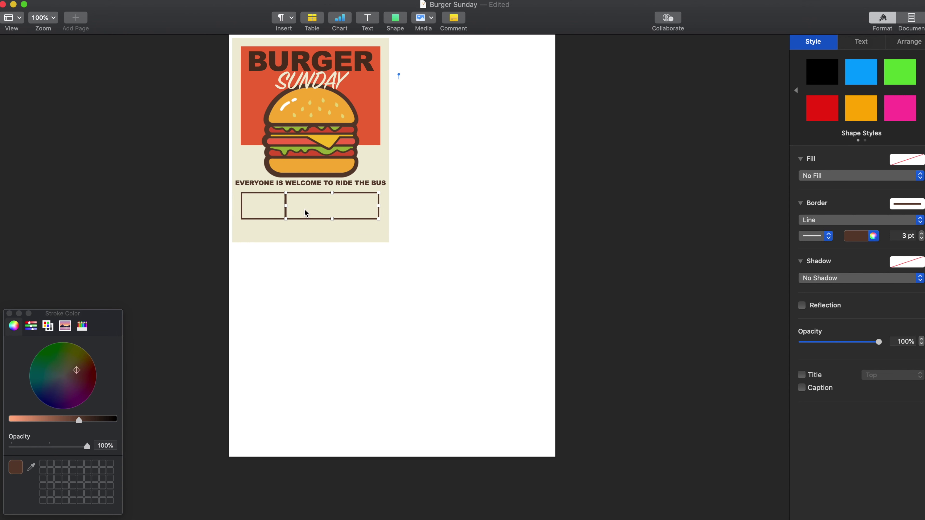
drag(378, 206, 380, 205)
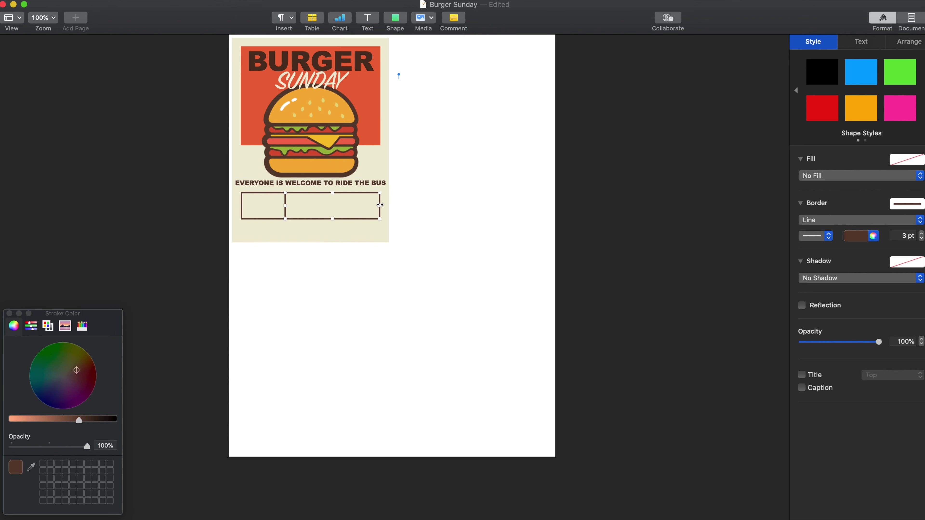
Duplicate the tagline into the wider outlined box and replace its text with the captain's title and name in capitals.
click(263, 186)
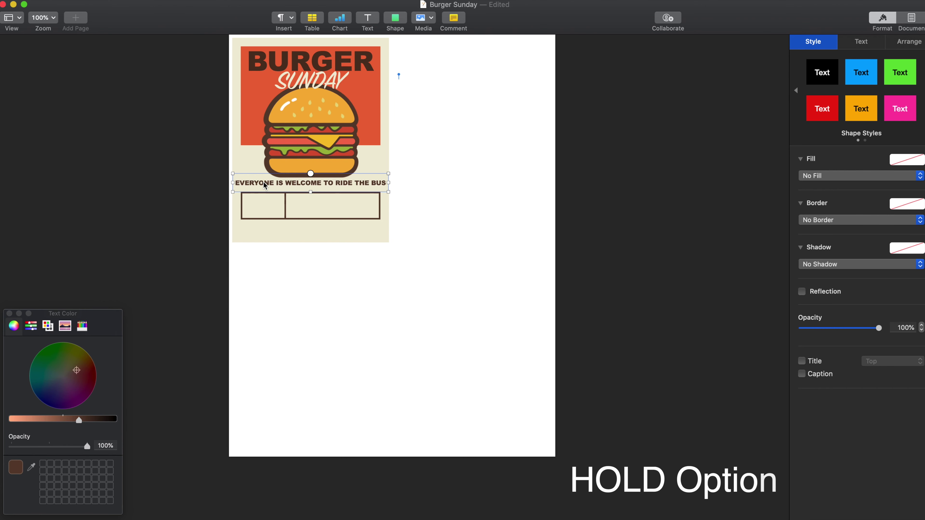
drag(265, 185, 319, 199)
triple_click(321, 201)
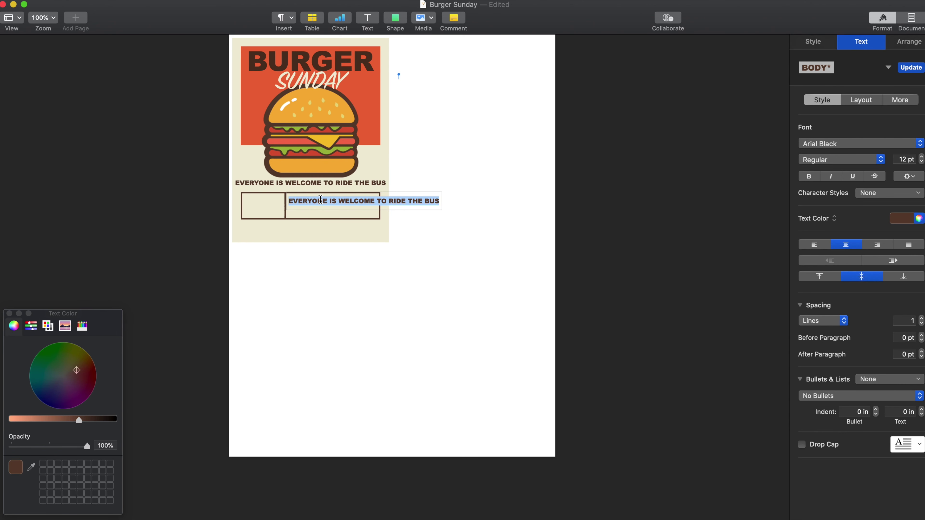
text(JOSHUA)
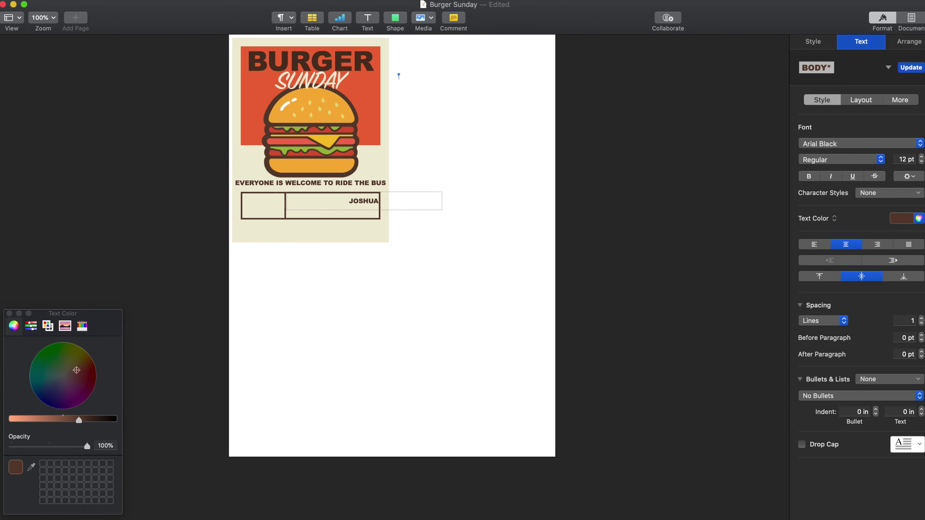
text(CAPTAIN)
double_click(426, 204)
click(433, 219)
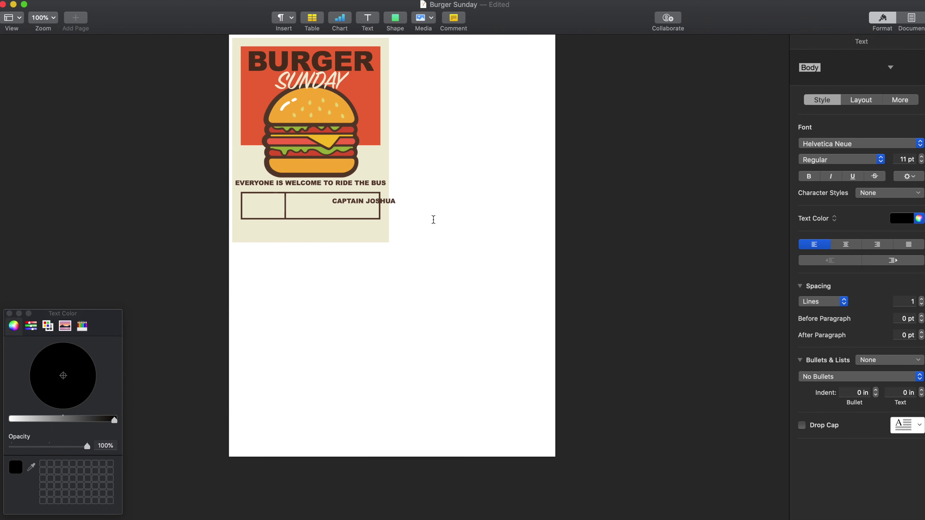
Narrow the captain's text box from both sides so the name sits centered inside the wider outlined box.
drag(398, 202, 368, 200)
drag(255, 201, 284, 200)
drag(409, 201, 380, 201)
click(360, 202)
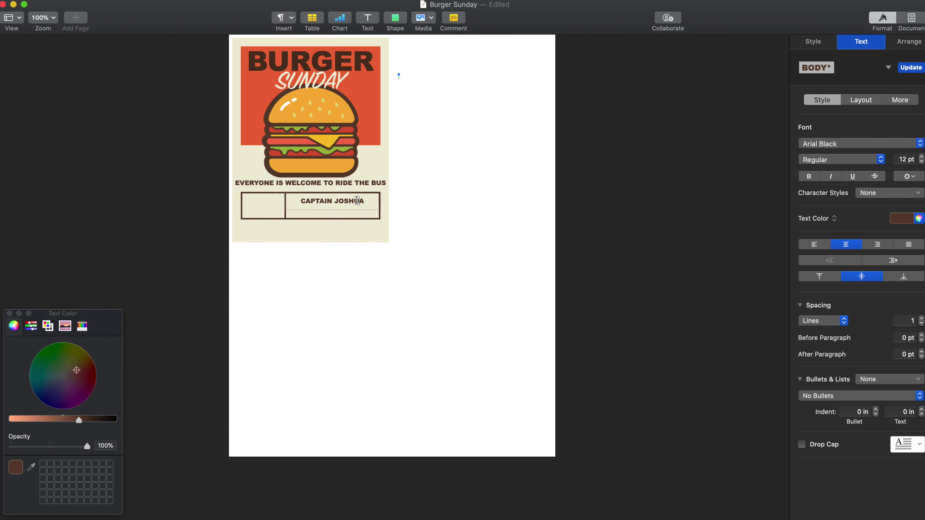
Duplicate the captain's name text directly beneath itself and replace the copy with the contact's phone number.
key(Escape)
drag(356, 209, 355, 211)
triple_click(353, 210)
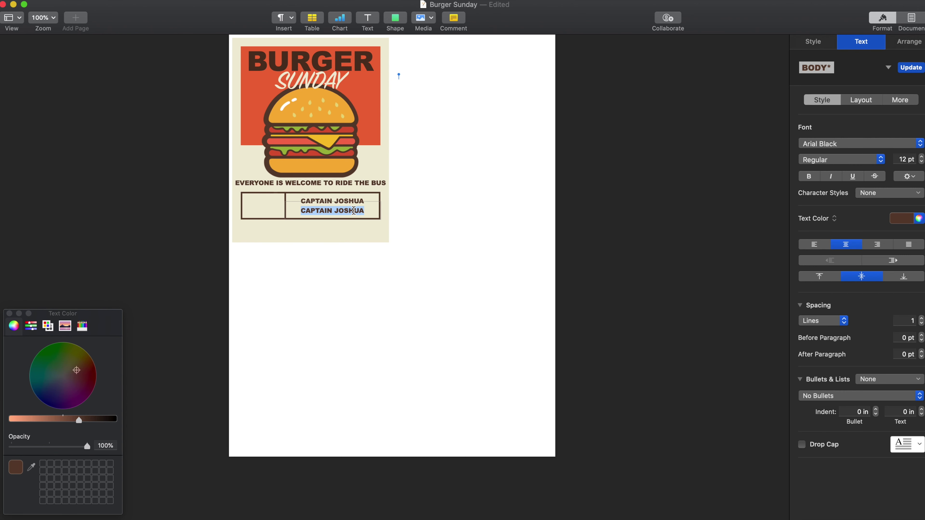
text(123245789)
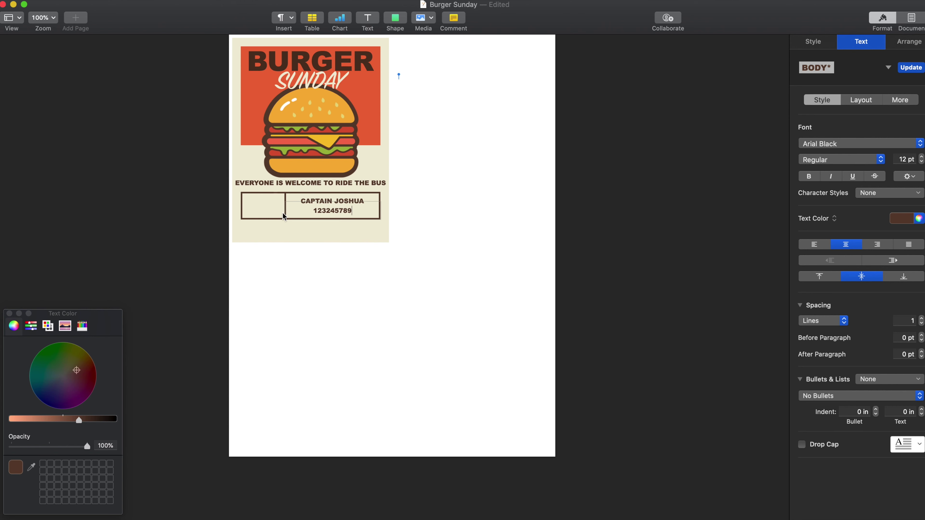
Duplicate the phone number text into the smaller outlined box, change it to "PICK UP" and shift it slightly upward.
click(271, 211)
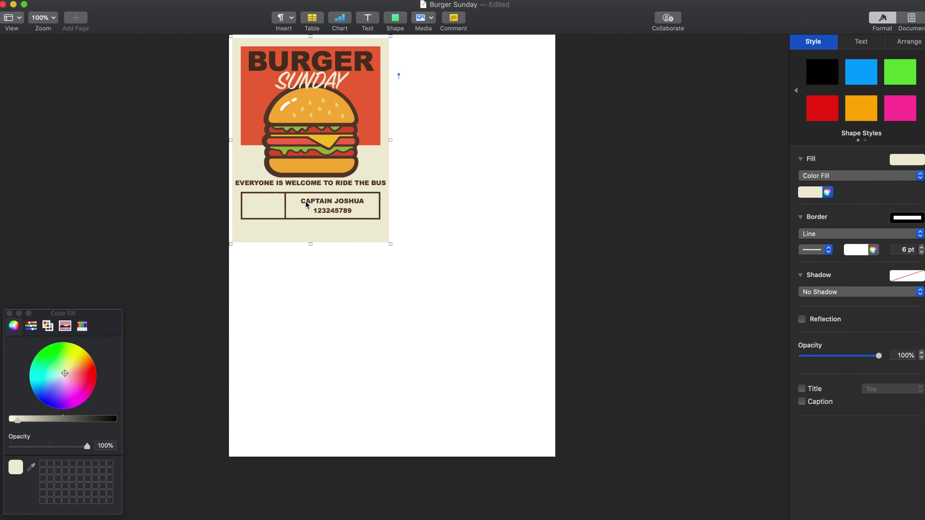
click(316, 205)
drag(335, 217, 263, 204)
key(Return)
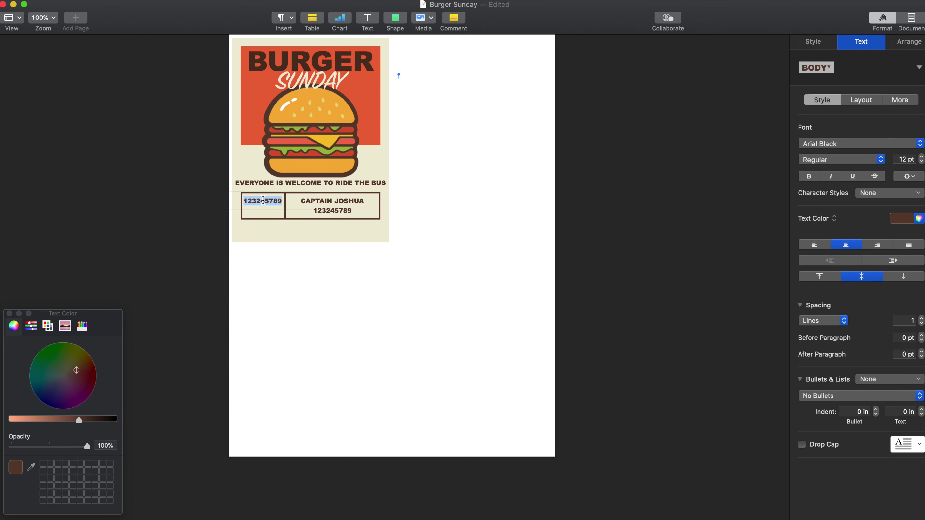
text(PICK )
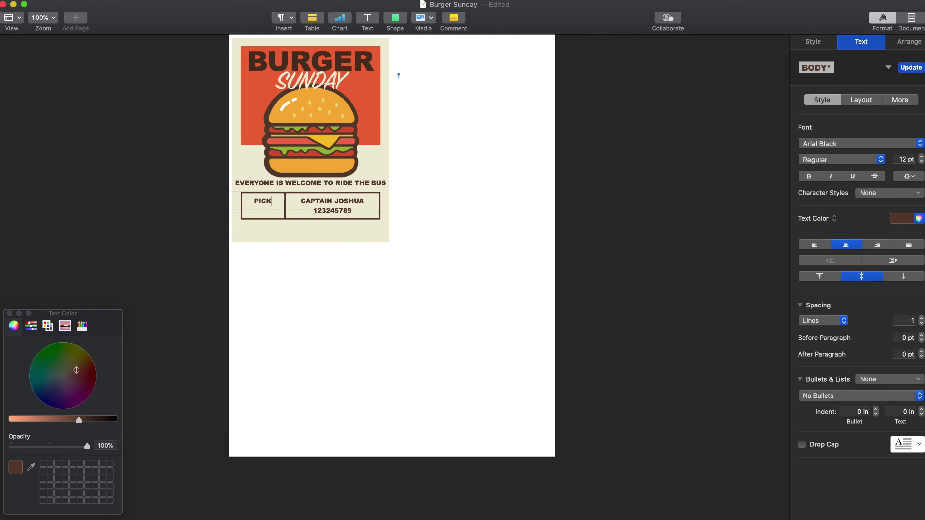
text(UP)
key(Escape)
drag(261, 201, 261, 198)
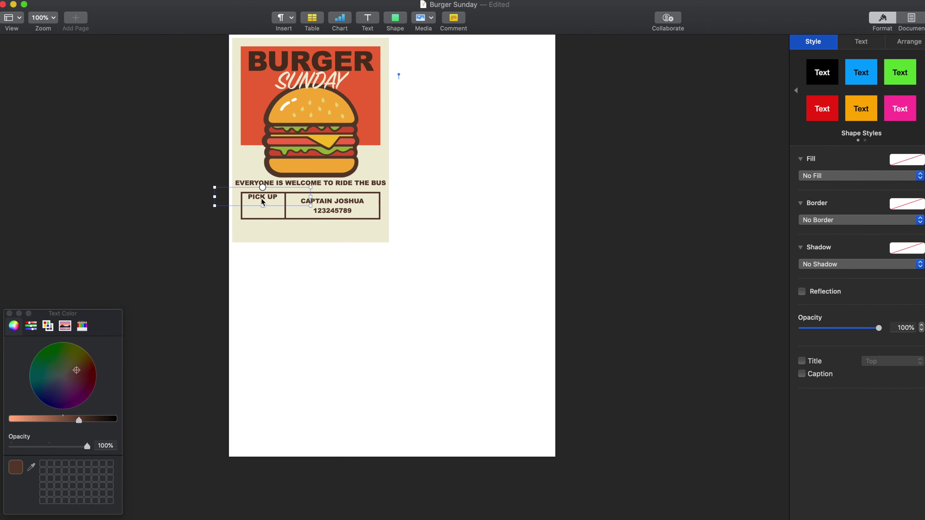
Enlarge the phone number text beneath the captain's name to 18 pt.
click(335, 211)
double_click(337, 212)
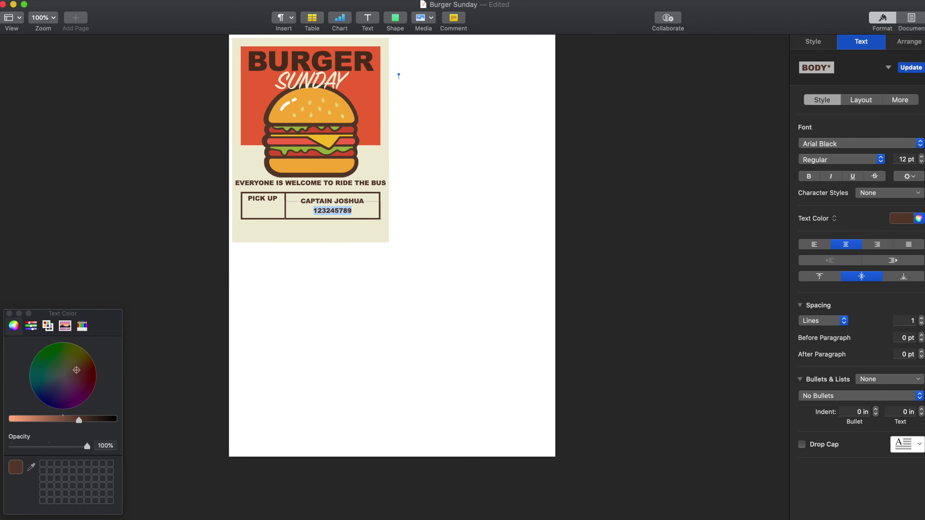
key(super+plus)
key(super+plus)
key(super+plus)
key(super+plus)
key(super+plus)
key(super+plus)
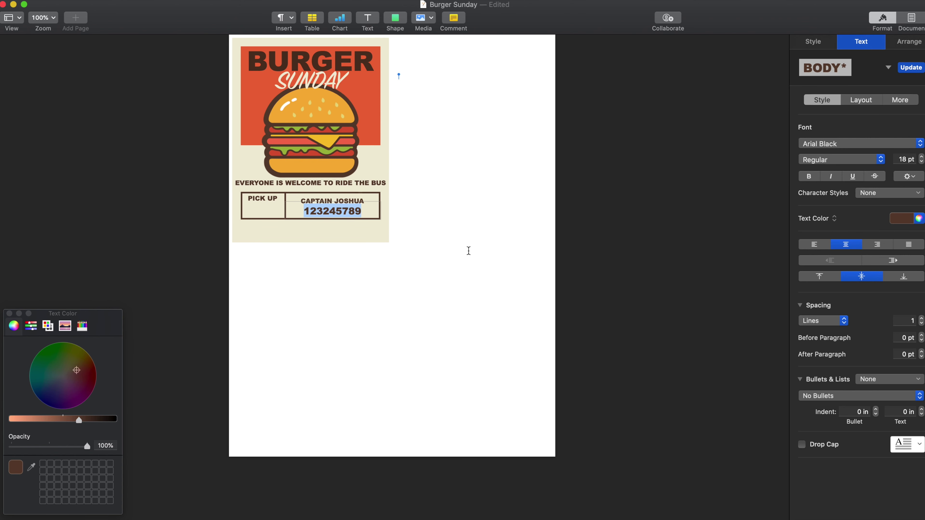
click(396, 265)
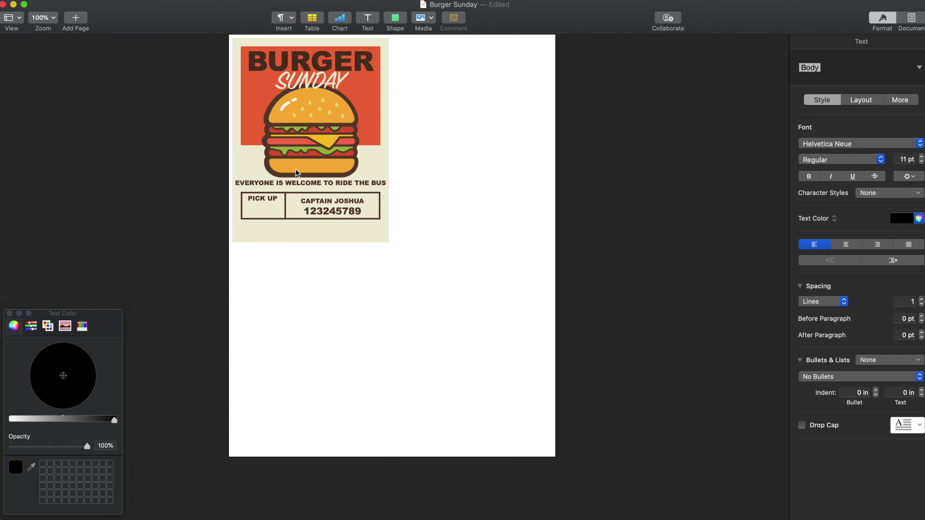
Add a square shape beneath the outlined boxes, sized 3.64 × 0.4 in at X 0.31 in, Y 4.93 in, with text wrap None.
click(394, 19)
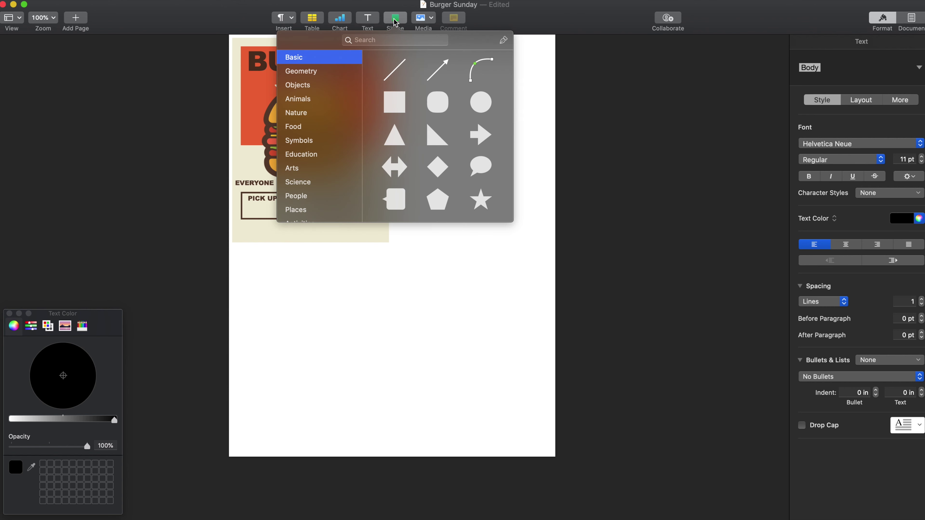
click(402, 103)
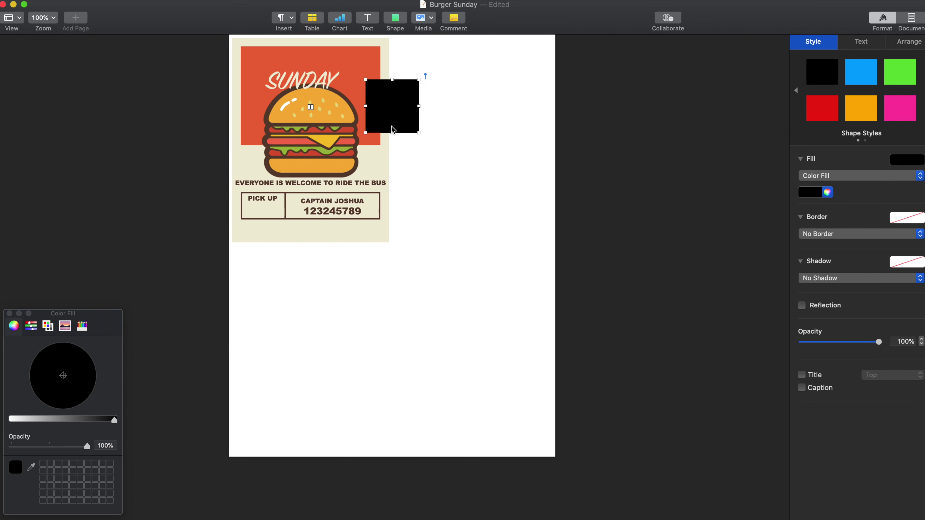
drag(392, 128, 380, 232)
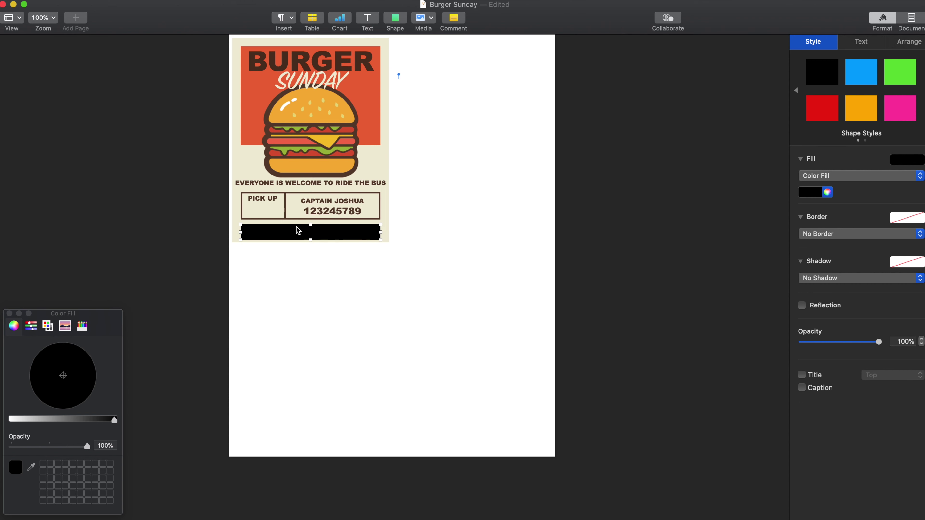
drag(309, 224, 309, 224)
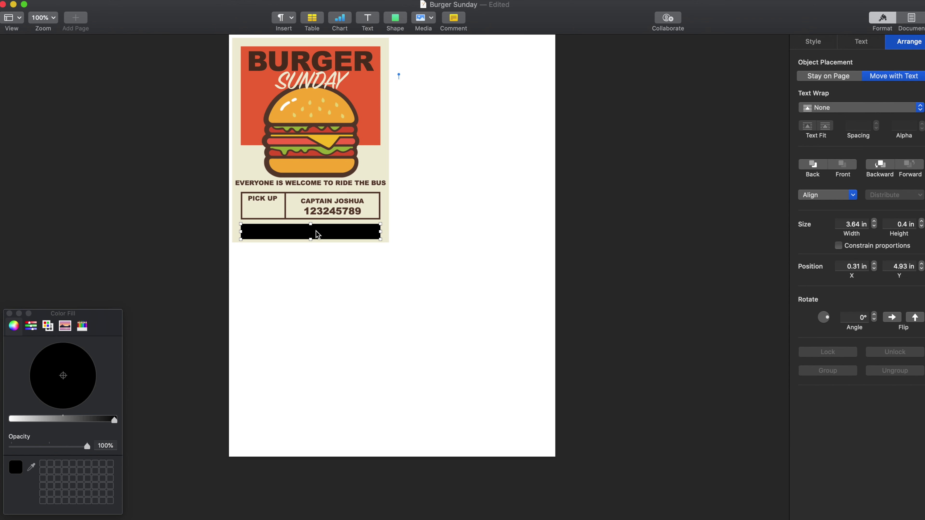
Enter "Parkside Baptist Church" inside the black bar and apply the saved dark brown shape style to it.
double_click(316, 230)
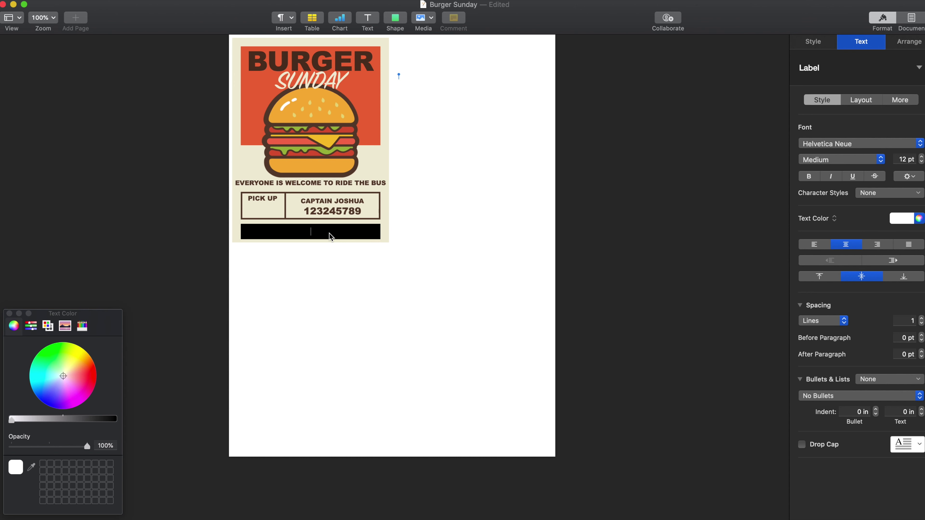
text(Parkside Baptist Church)
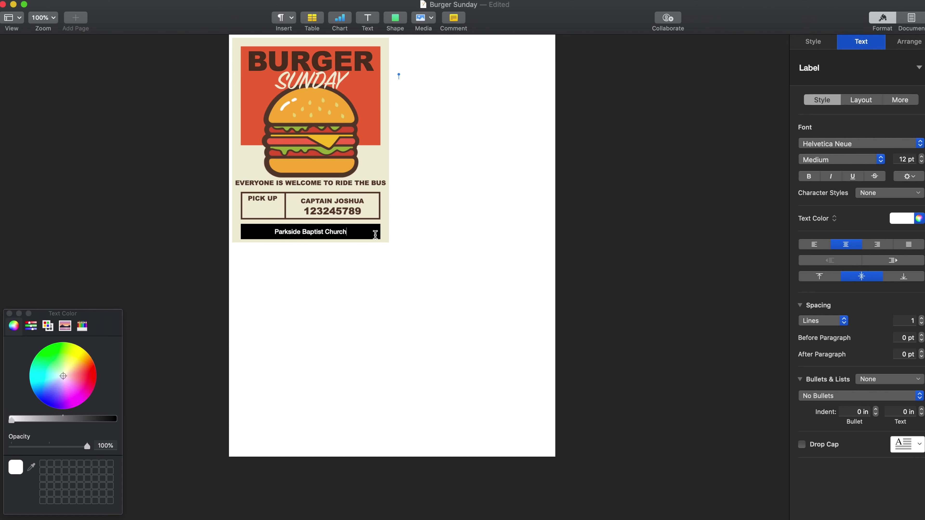
click(813, 48)
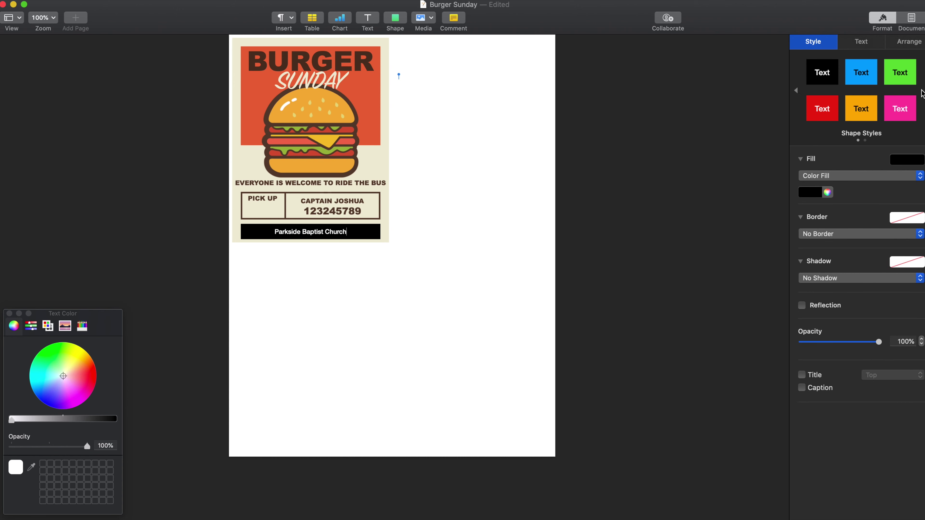
click(920, 91)
click(814, 111)
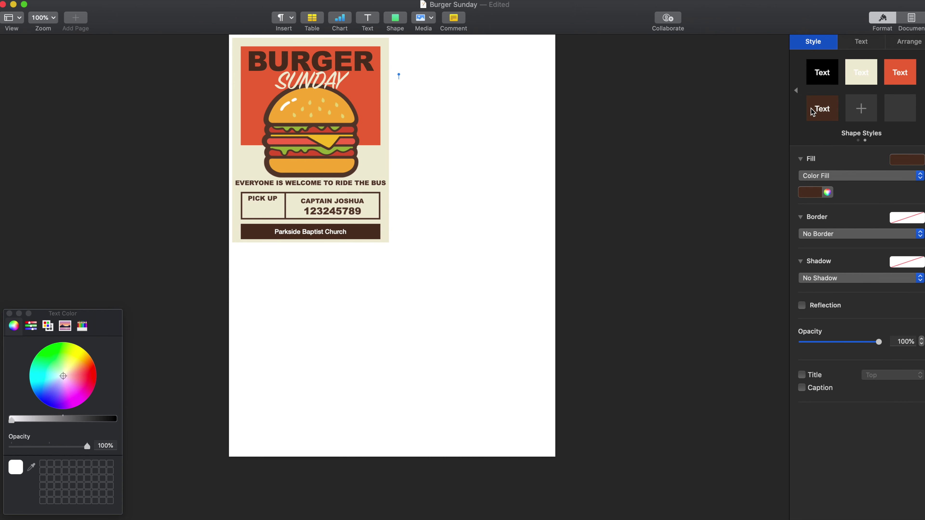
Recolor the "Parkside Baptist Church" text with the cream sampled from the flyer's background.
click(870, 44)
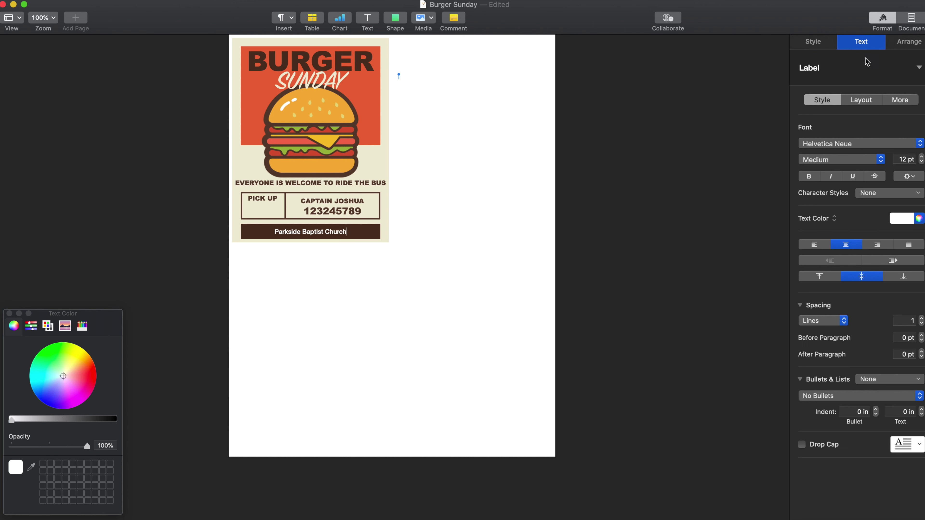
click(900, 219)
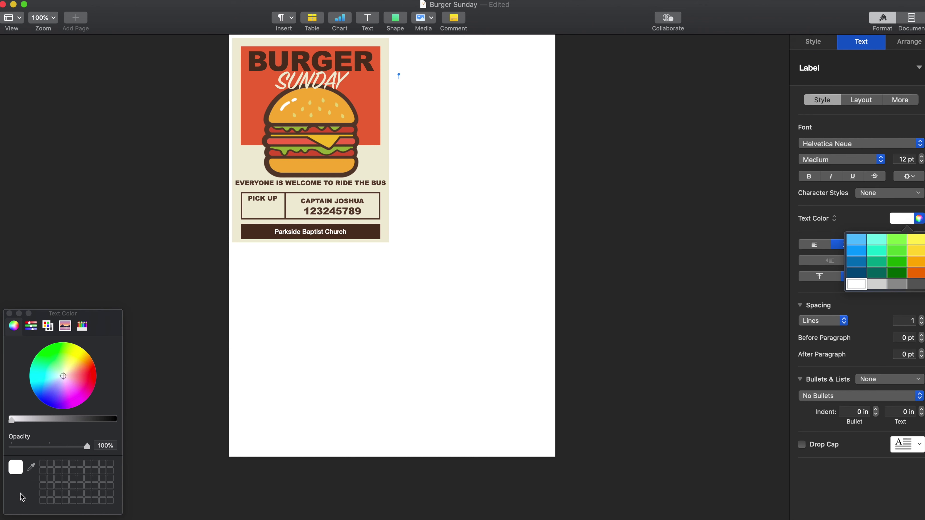
click(31, 467)
click(299, 208)
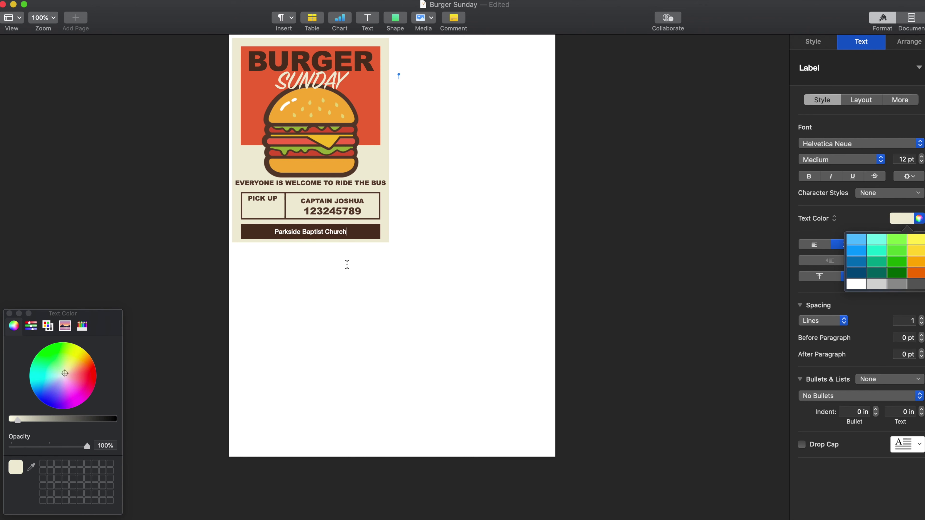
click(339, 231)
triple_click(339, 231)
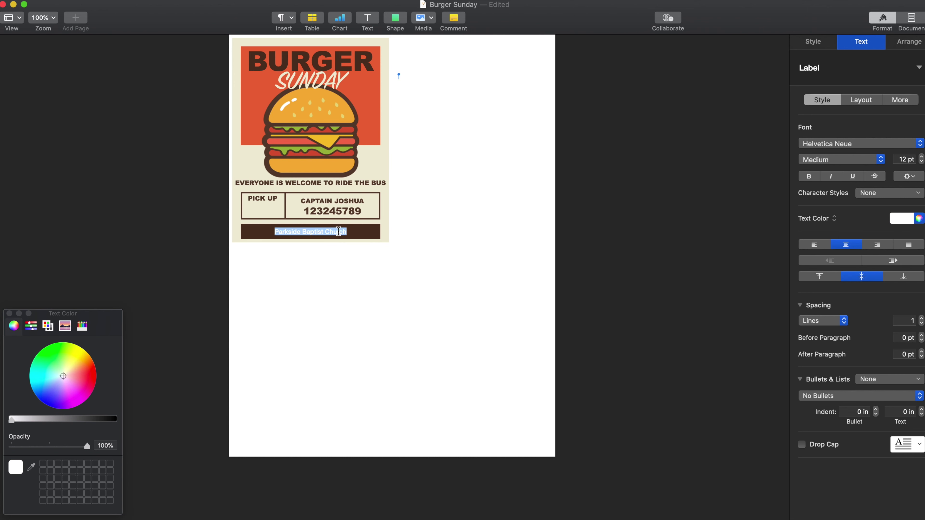
click(31, 467)
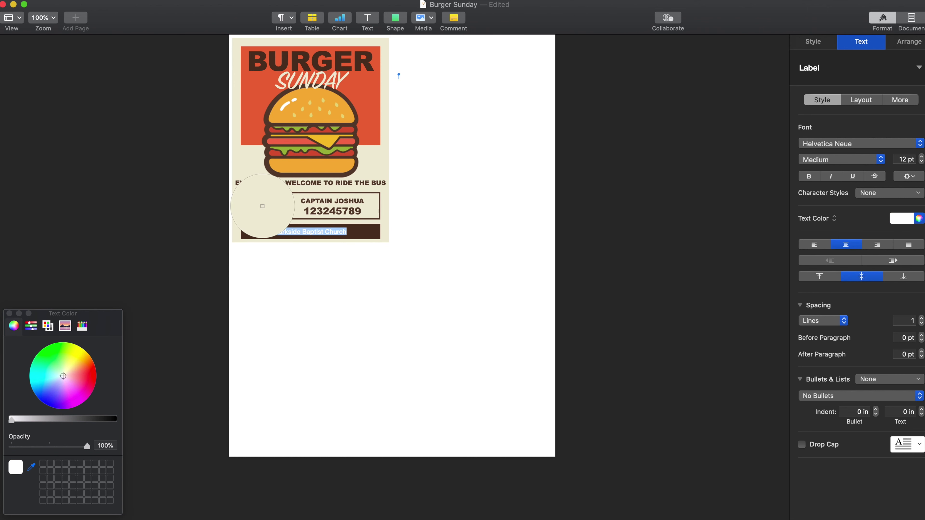
click(264, 210)
Set the church name's capitalization to all caps and increase its font size to 18 pt.
click(908, 177)
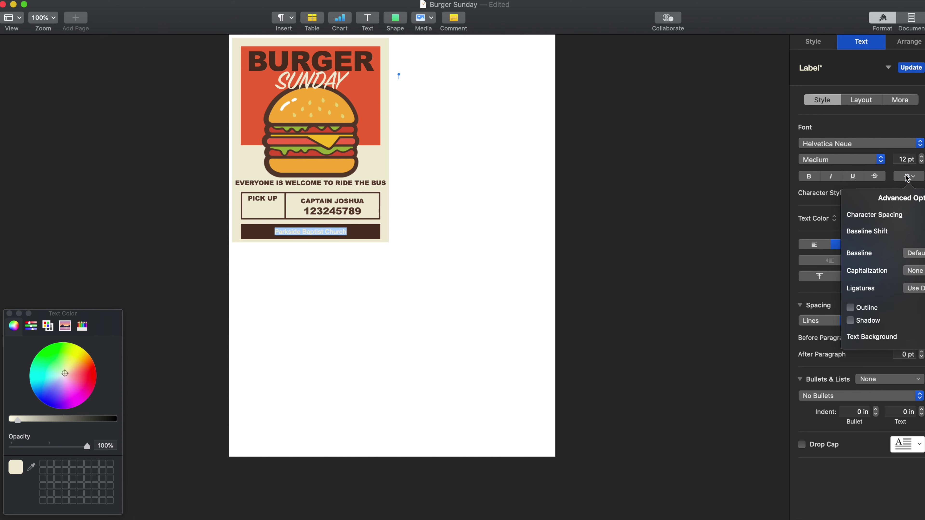
click(913, 271)
click(912, 280)
click(921, 157)
click(922, 157)
click(921, 157)
click(921, 157)
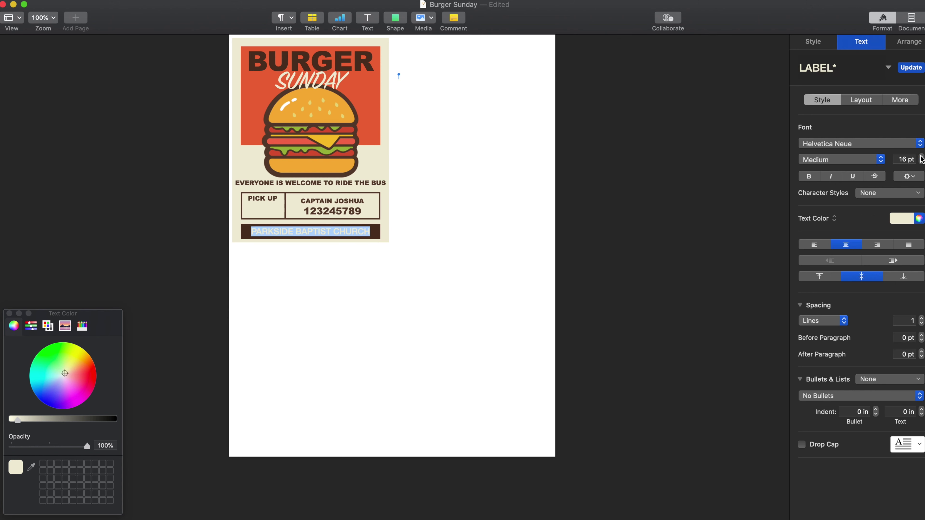
click(921, 157)
click(921, 157)
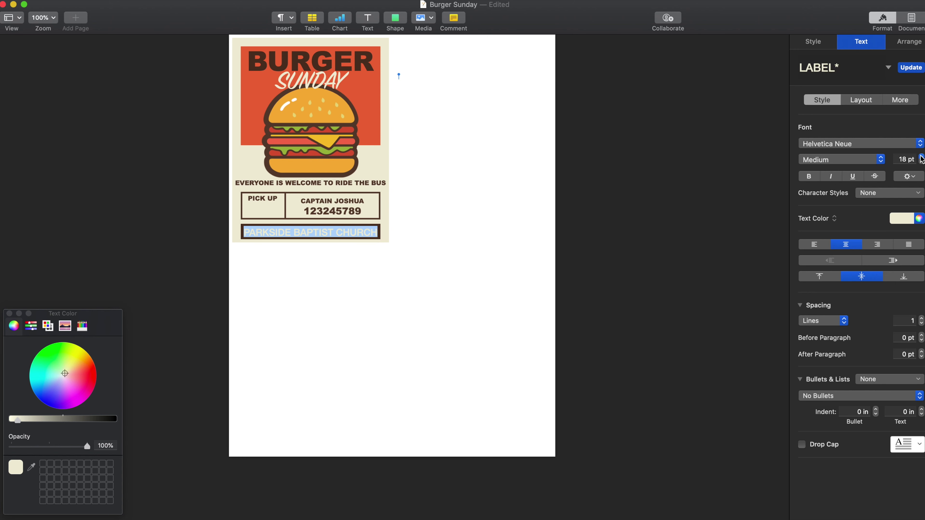
click(380, 299)
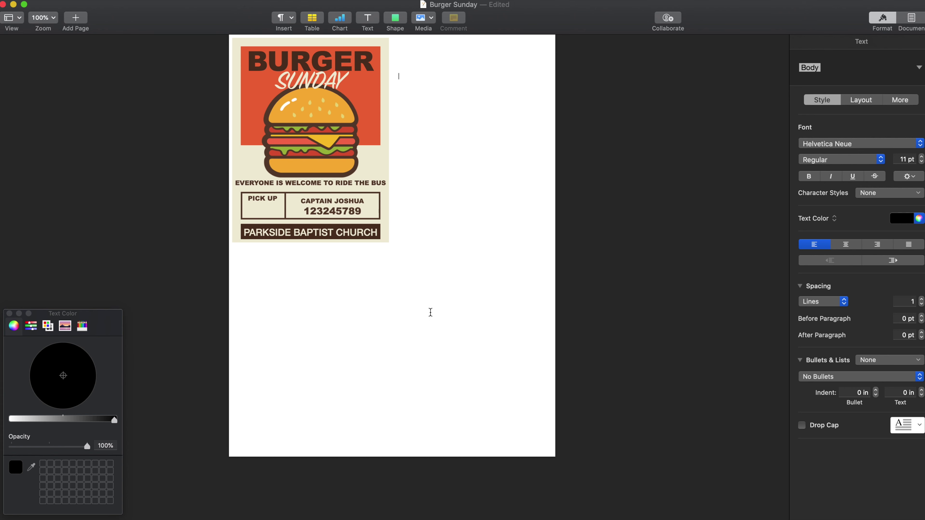
Try pasting a copy of all the flyer's objects beside the original, and delete the pasted copy.
key(super+a)
key(Right)
drag(223, 59, 234, 192)
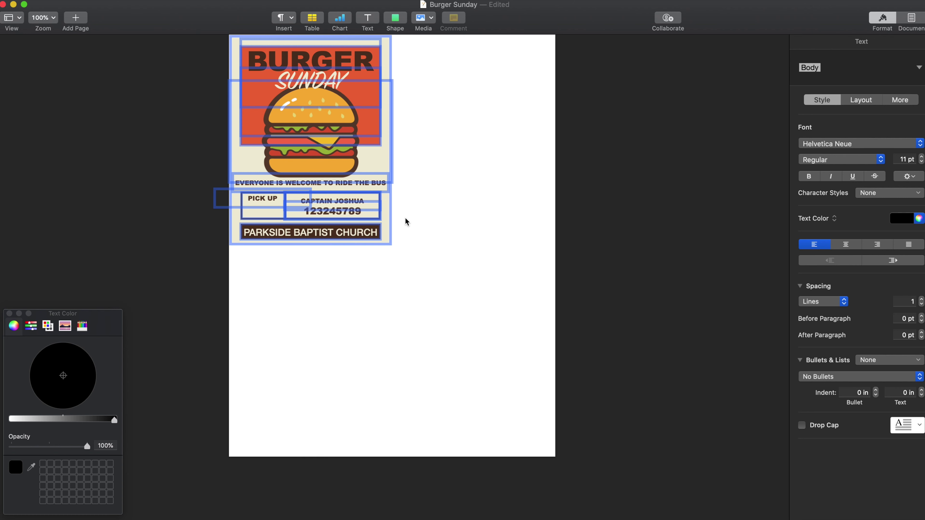
click(437, 235)
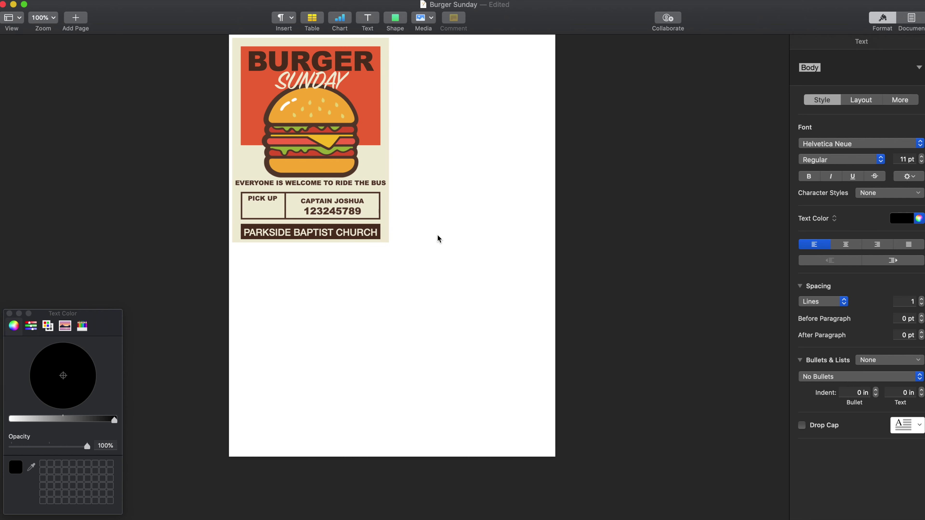
key(super+v)
drag(405, 290, 485, 295)
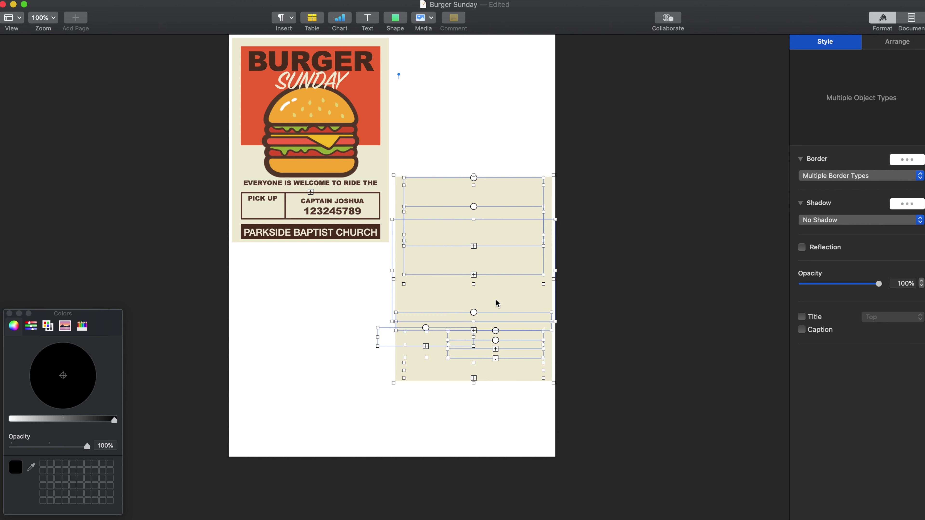
key(Delete)
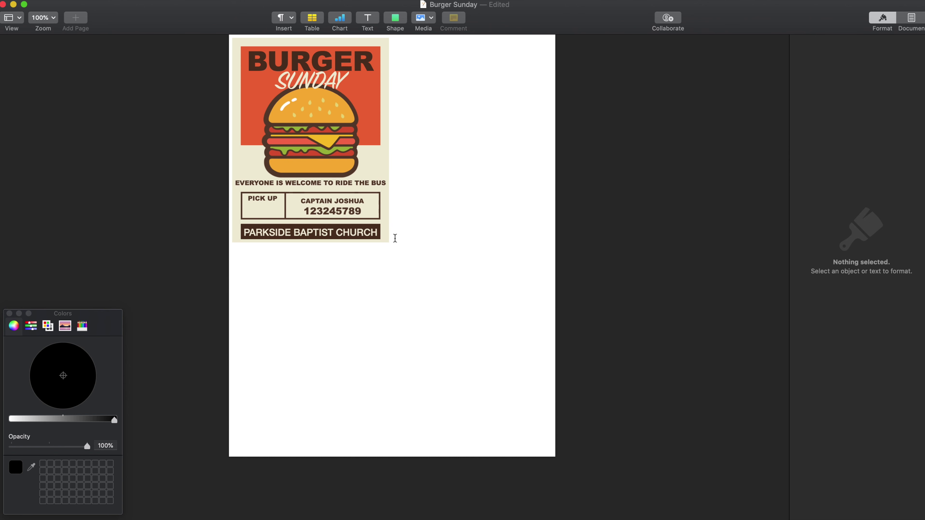
Duplicate all the flyer's objects and place the copy to the right of the original, side by side on the page.
click(422, 320)
click(238, 92)
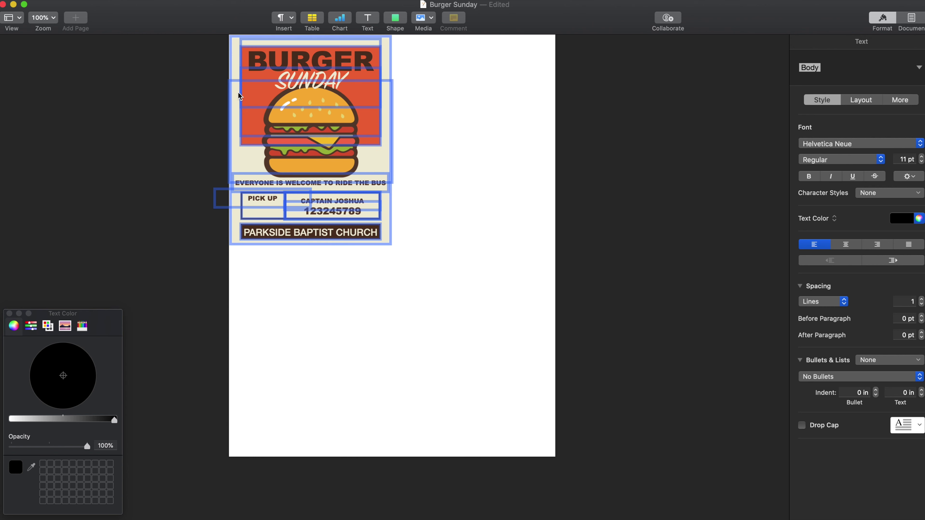
click(463, 316)
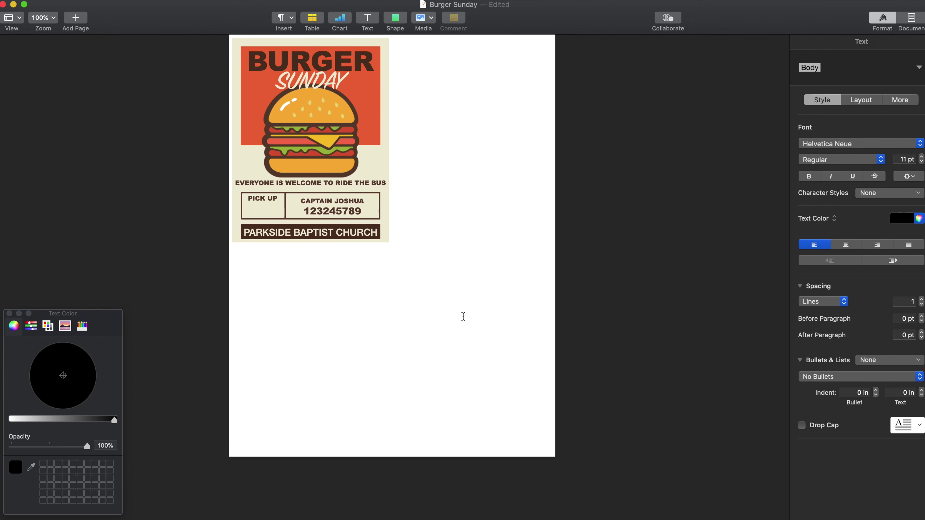
key(super+a)
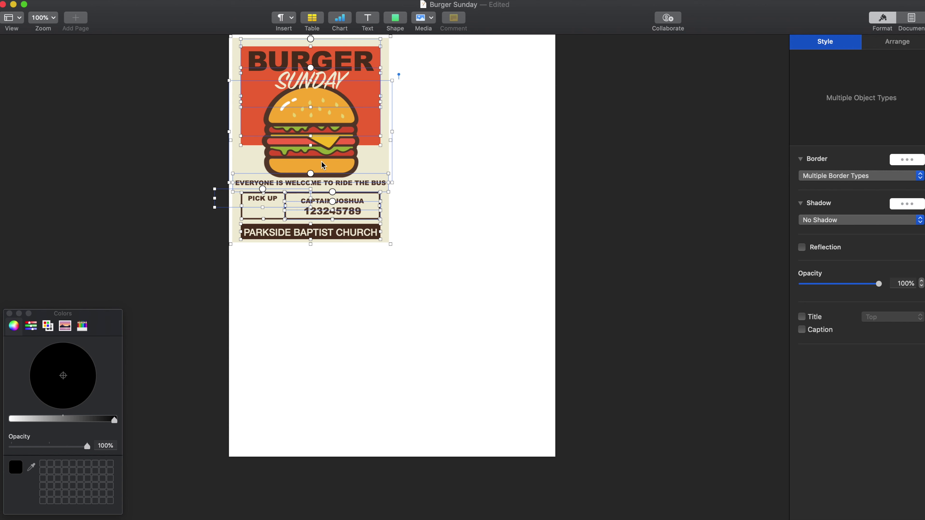
drag(322, 161, 476, 160)
click(528, 301)
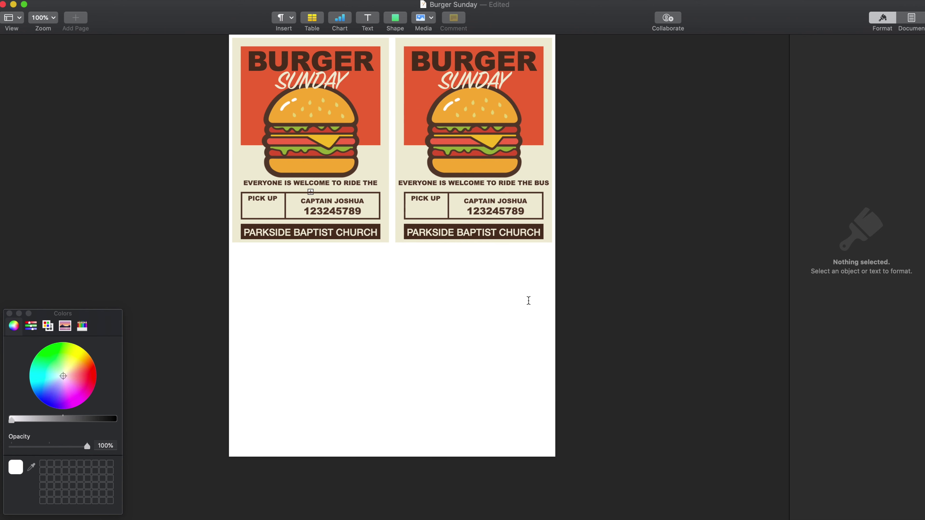
Duplicate both flyers together and place the copies directly below the originals to form a two-by-two grid.
key(super+a)
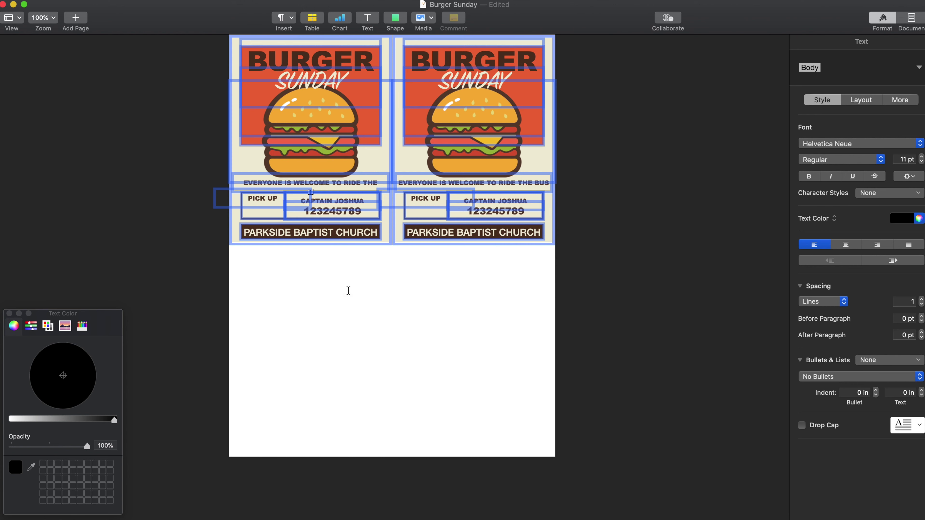
click(387, 315)
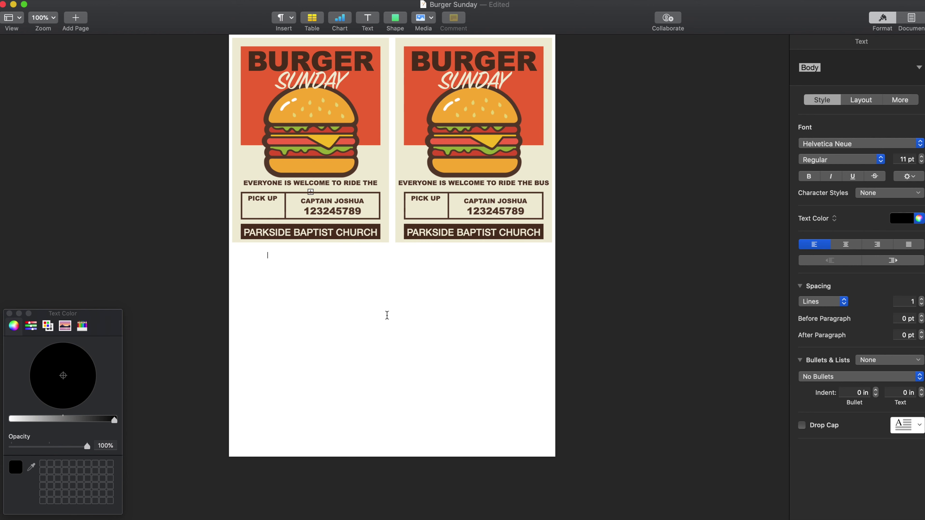
key(super+a)
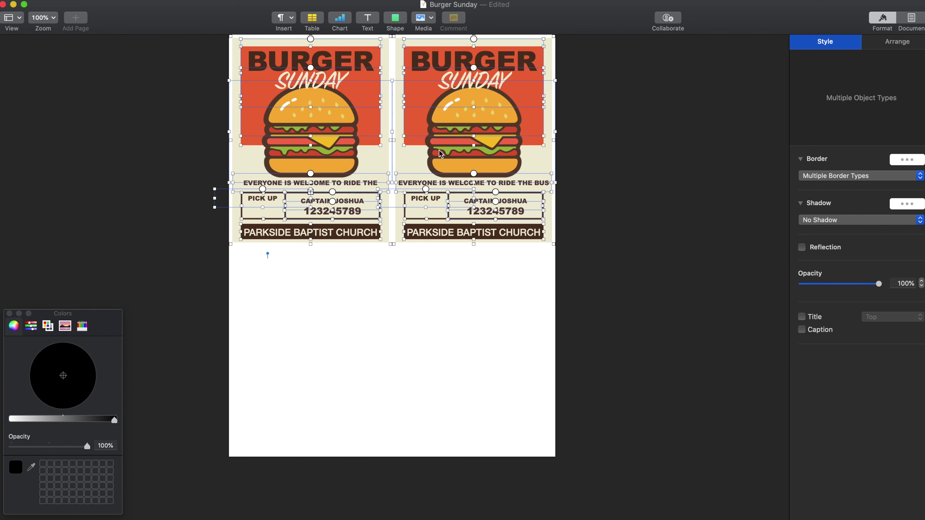
drag(446, 197, 443, 363)
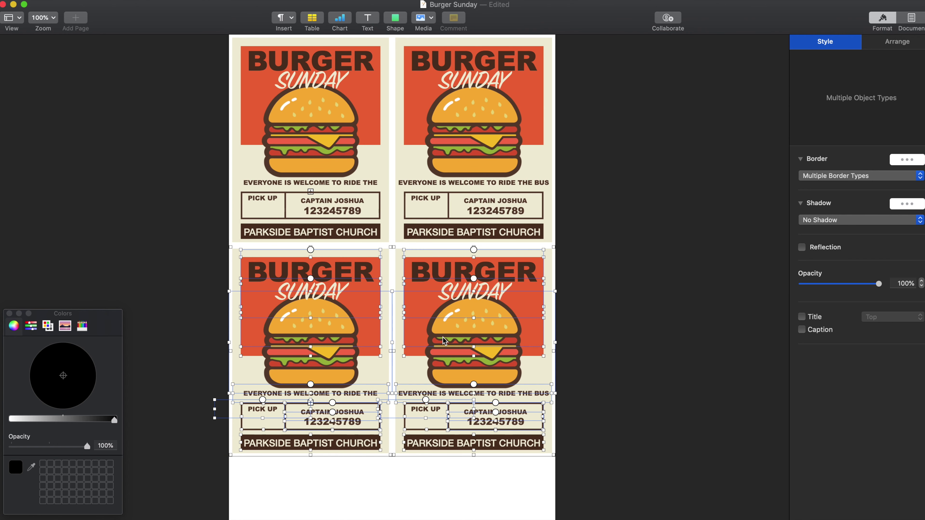
click(645, 223)
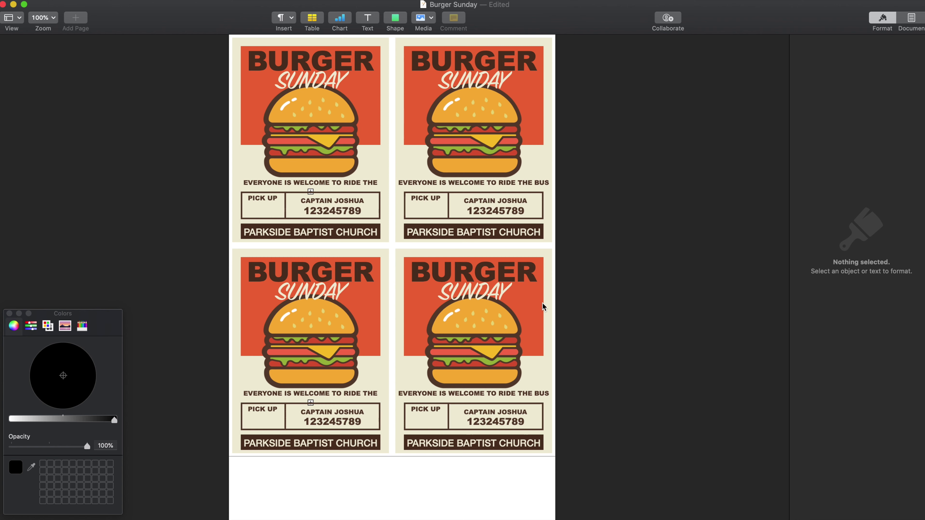
Try setting the text wrap of all the objects in the two lower flyers to None.
drag(742, 457, 197, 351)
click(899, 42)
click(837, 109)
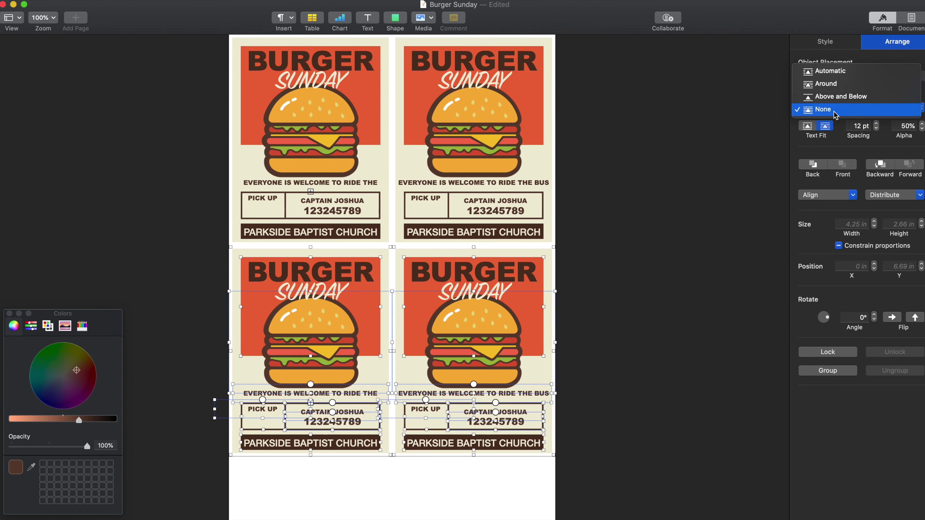
click(833, 115)
click(582, 454)
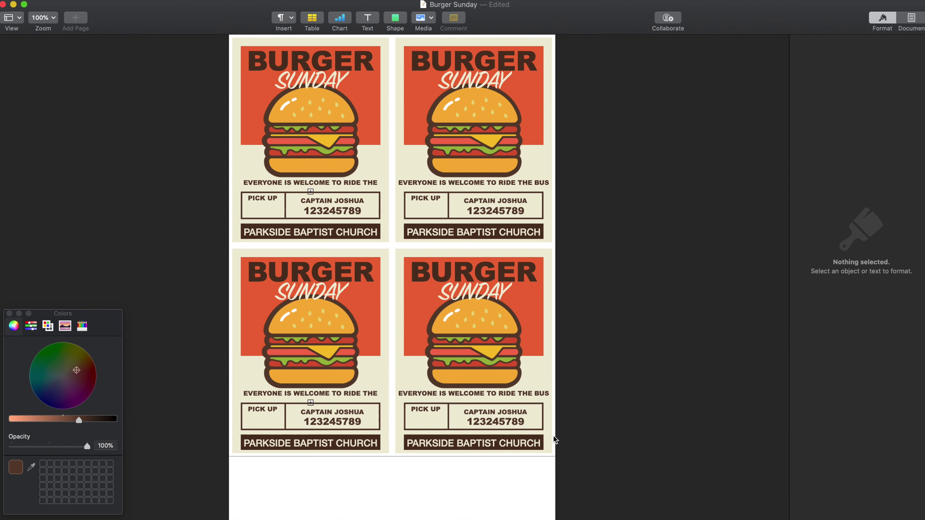
Set the text wrap of the lower-left flyer's cream background rectangle to None.
click(552, 436)
click(383, 426)
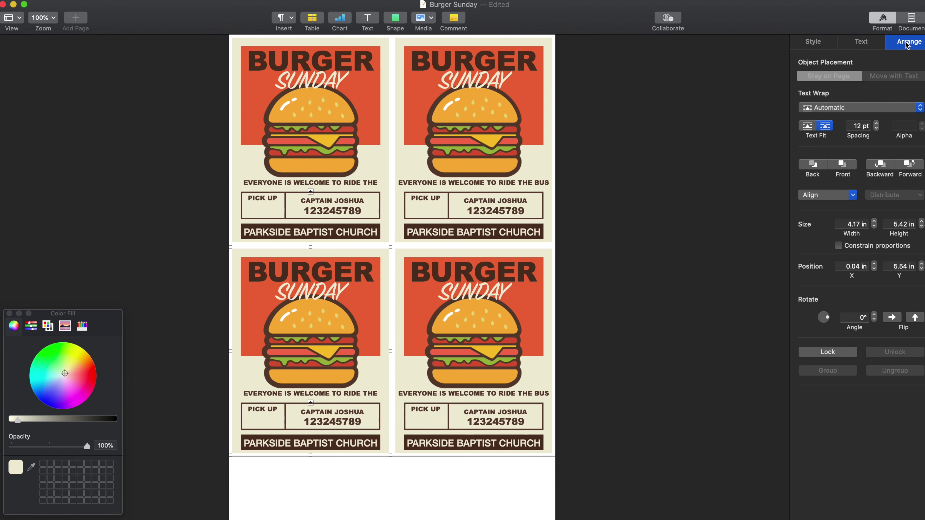
click(845, 108)
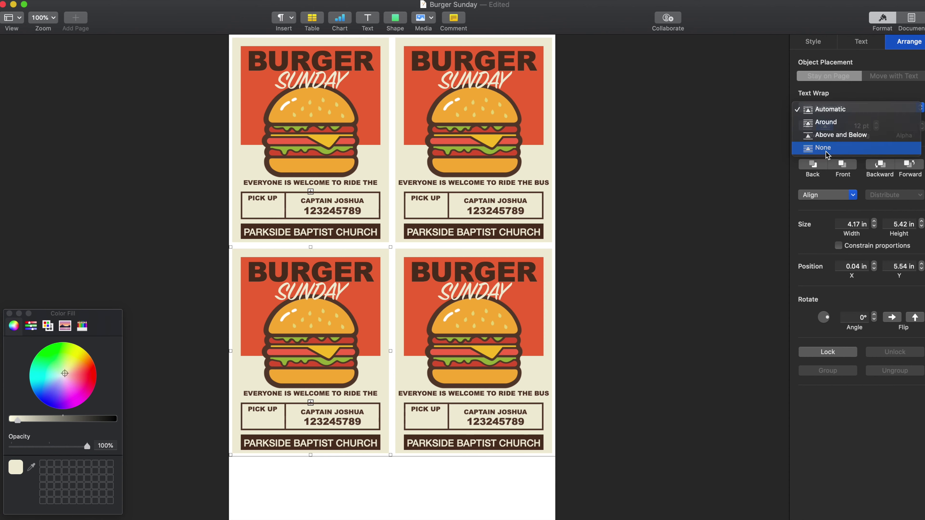
click(820, 150)
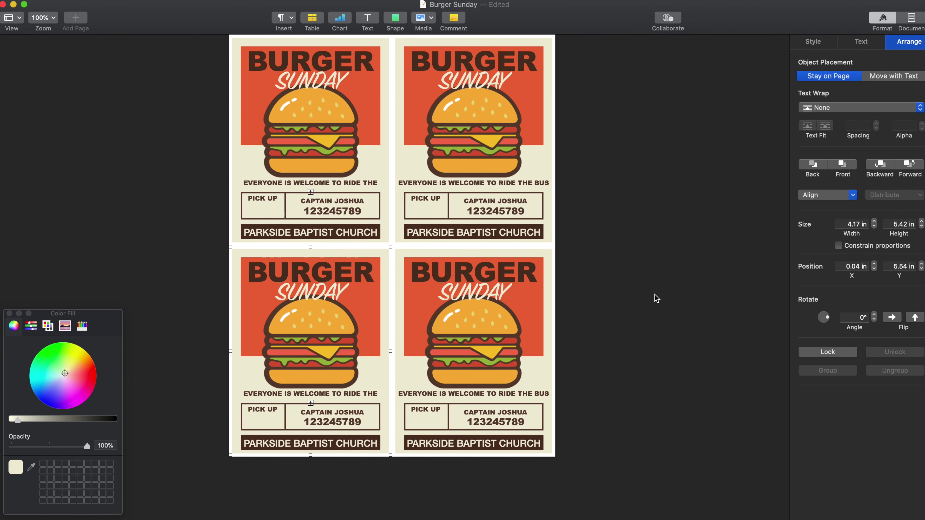
click(660, 381)
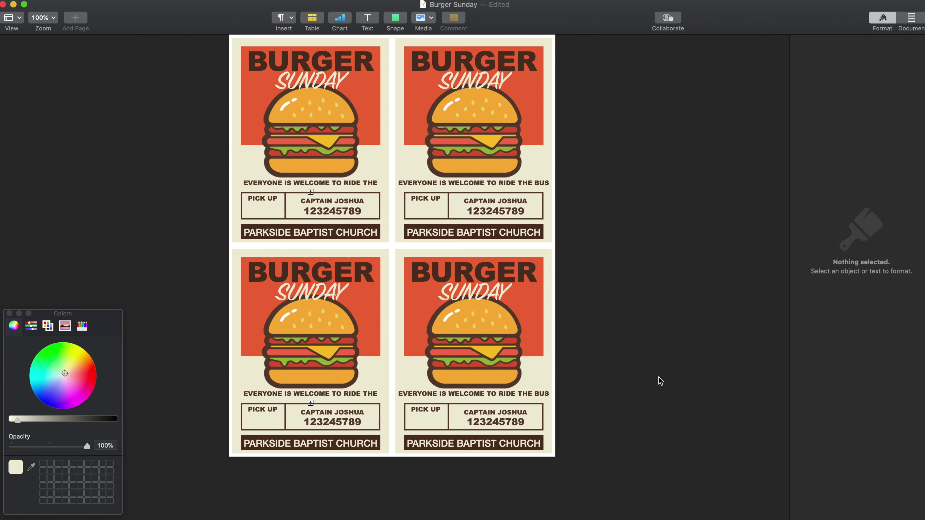
scroll(658, 379, down, 1)
click(382, 170)
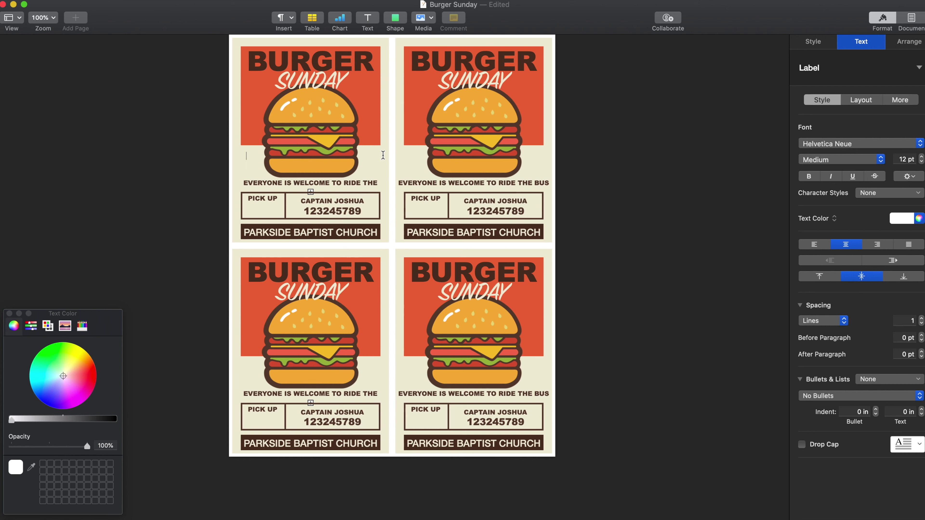